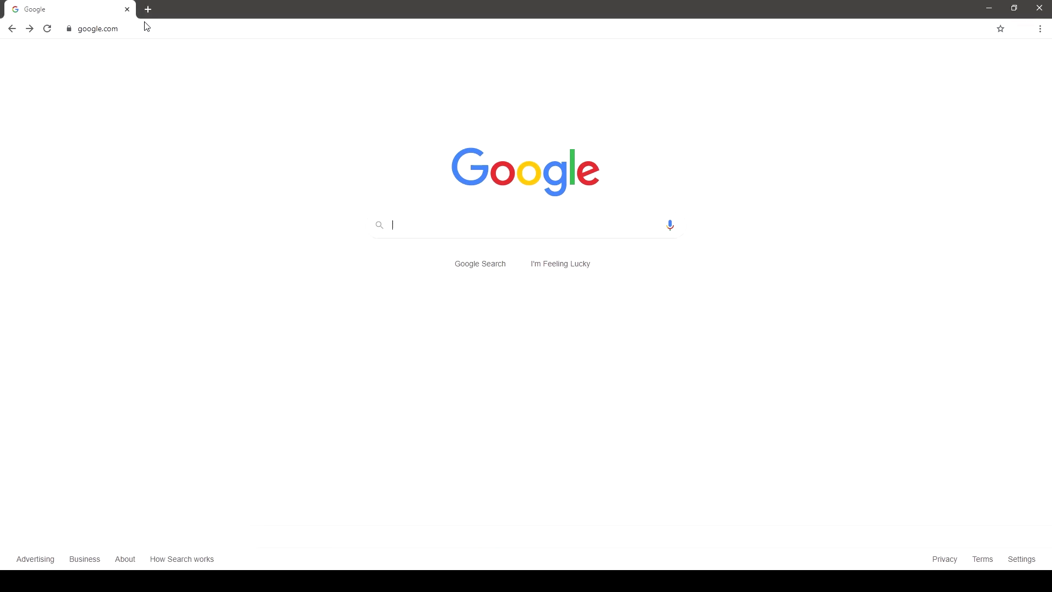
Load woodward.com and run a site search for 'localization'.
{"action": "left_click", "coordinate": [146, 28]}
{"action": "type", "text": "woodwar"}
{"action": "key", "text": "Return"}
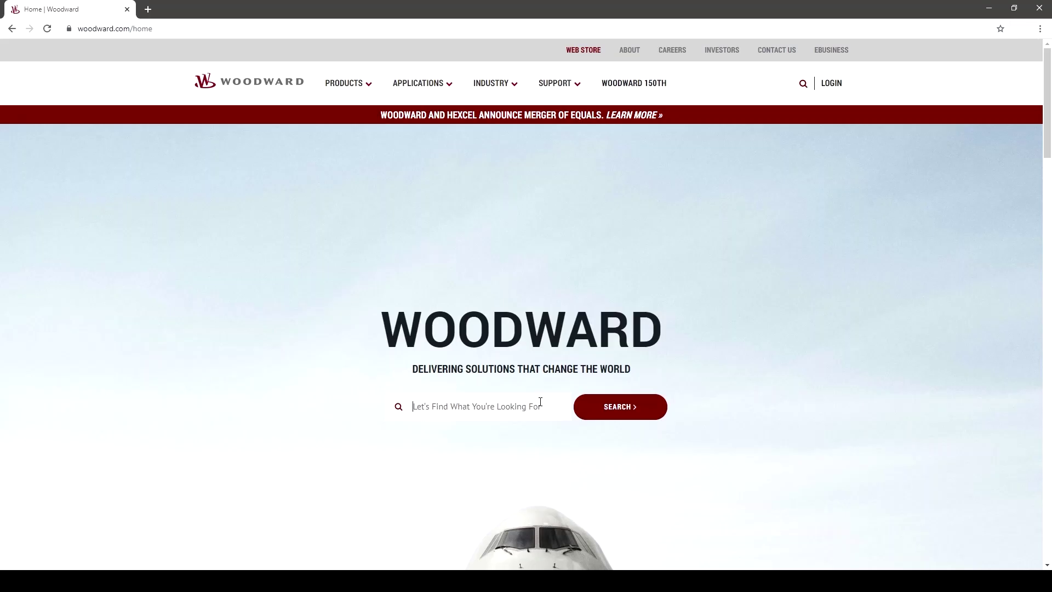
{"action": "left_click", "coordinate": [555, 362]}
{"action": "type", "text": "localization"}
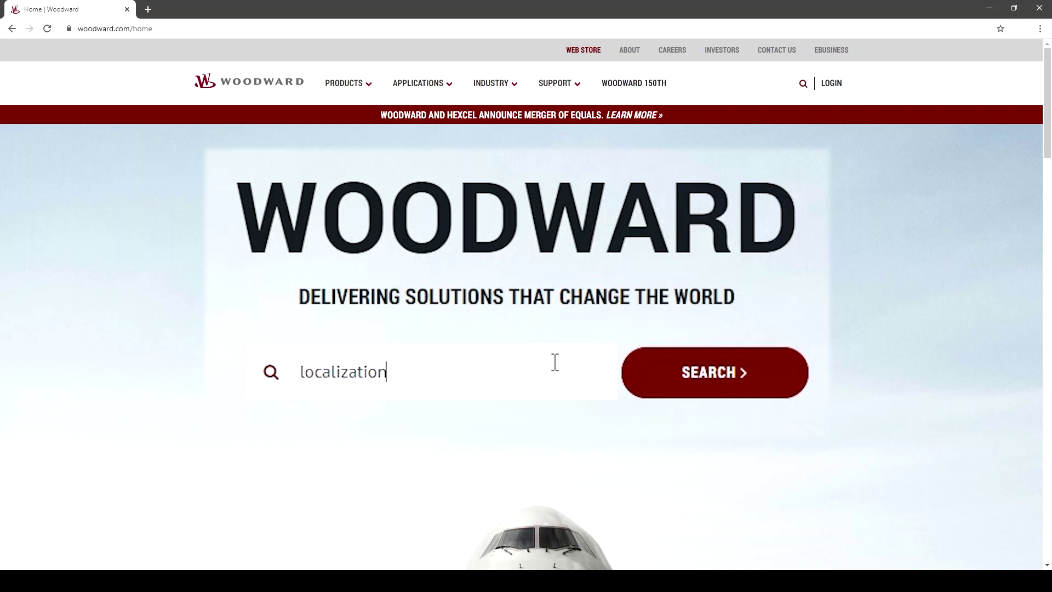
{"action": "left_click", "coordinate": [664, 393]}
Open the LocalizationTool Installer product page from the search results.
{"action": "left_click", "coordinate": [444, 232]}
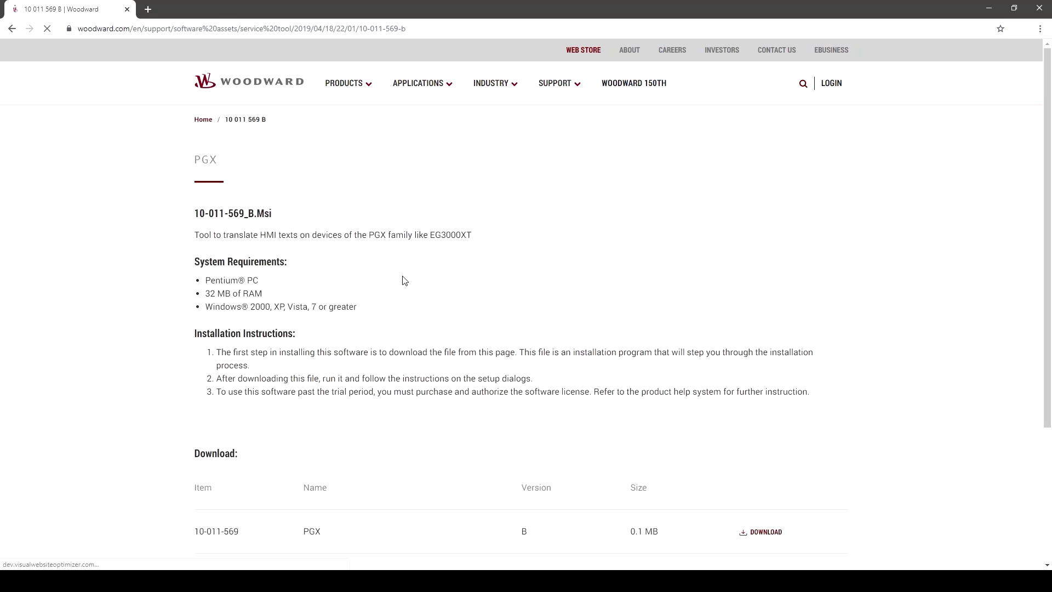
{"action": "scroll", "coordinate": [617, 241], "scroll_direction": "down", "scroll_amount": 1}
{"action": "scroll", "coordinate": [680, 268], "scroll_direction": "down", "scroll_amount": 2}
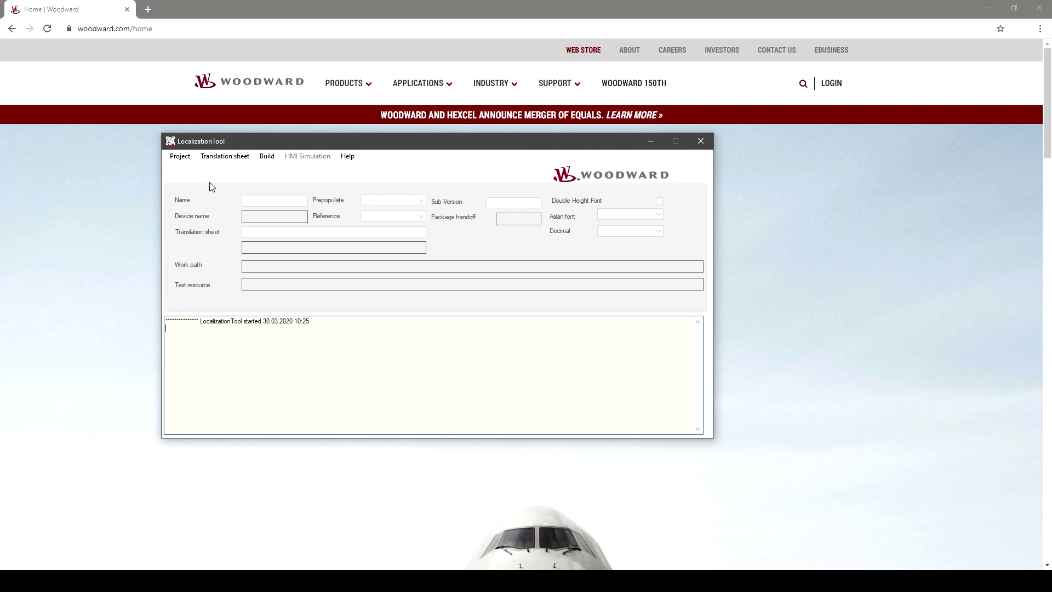
{"action": "left_click", "coordinate": [187, 162]}
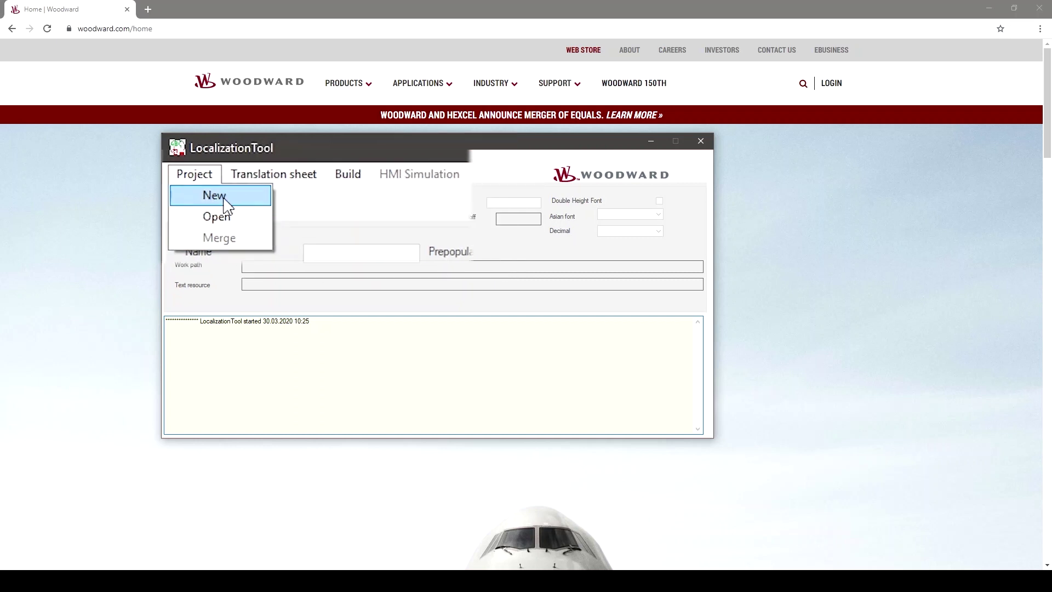
{"action": "left_click", "coordinate": [207, 173]}
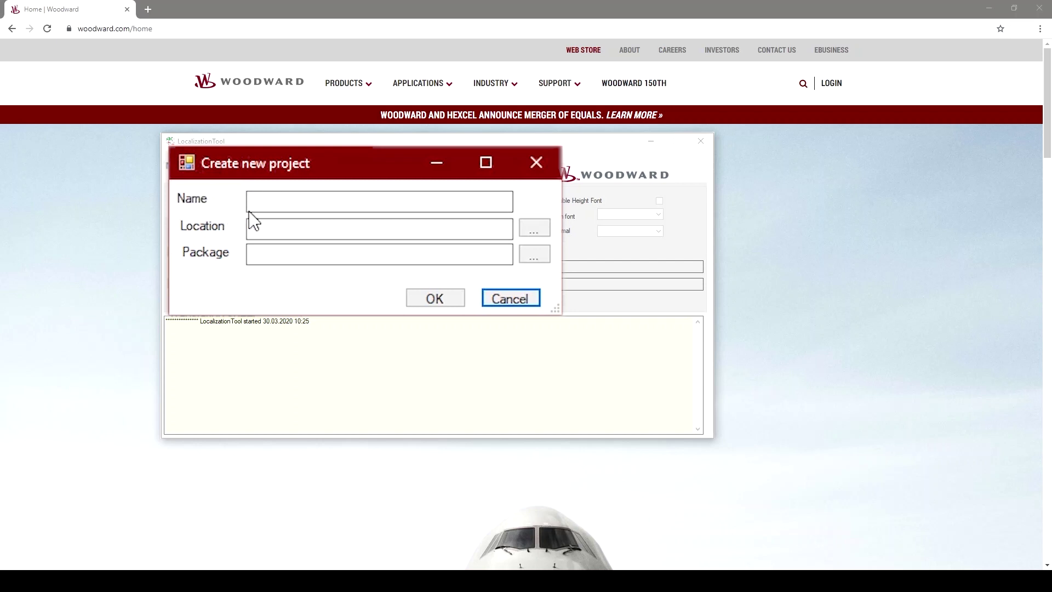
{"action": "left_click", "coordinate": [250, 227]}
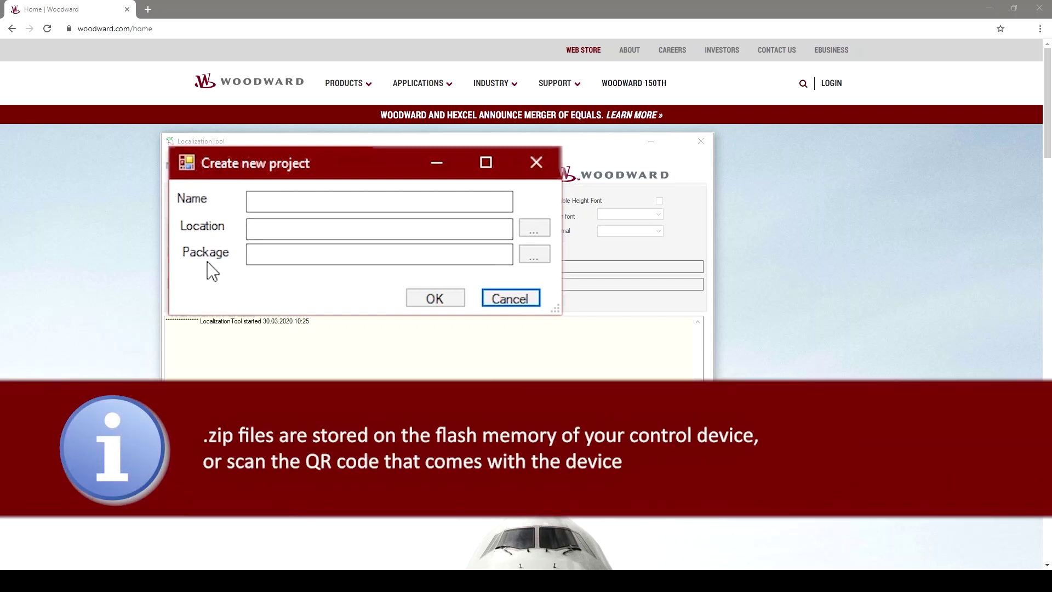
{"action": "left_click", "coordinate": [251, 257]}
{"action": "left_click", "coordinate": [510, 299]}
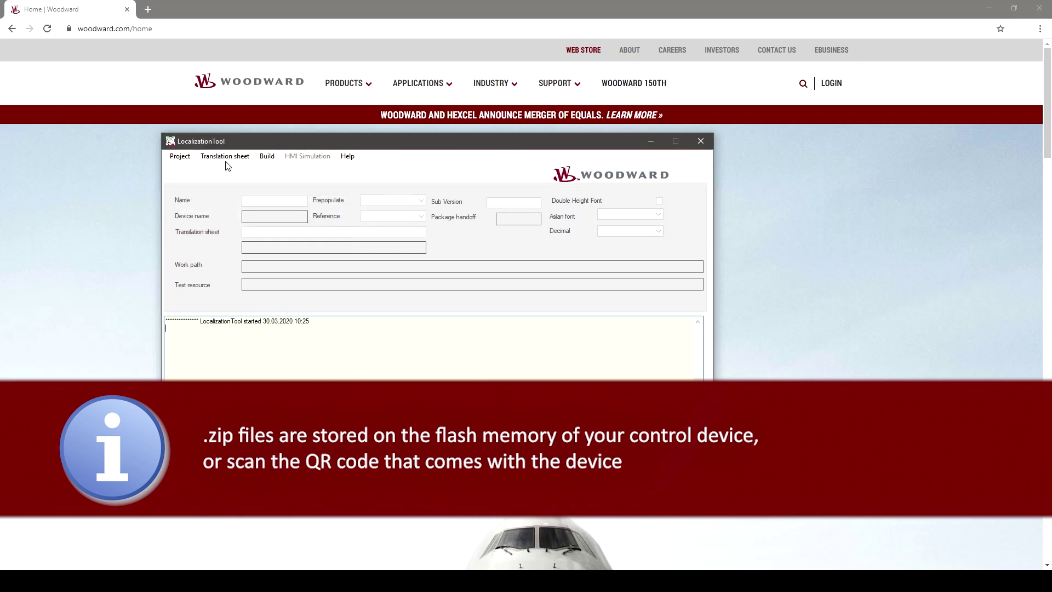
{"action": "left_click", "coordinate": [180, 155]}
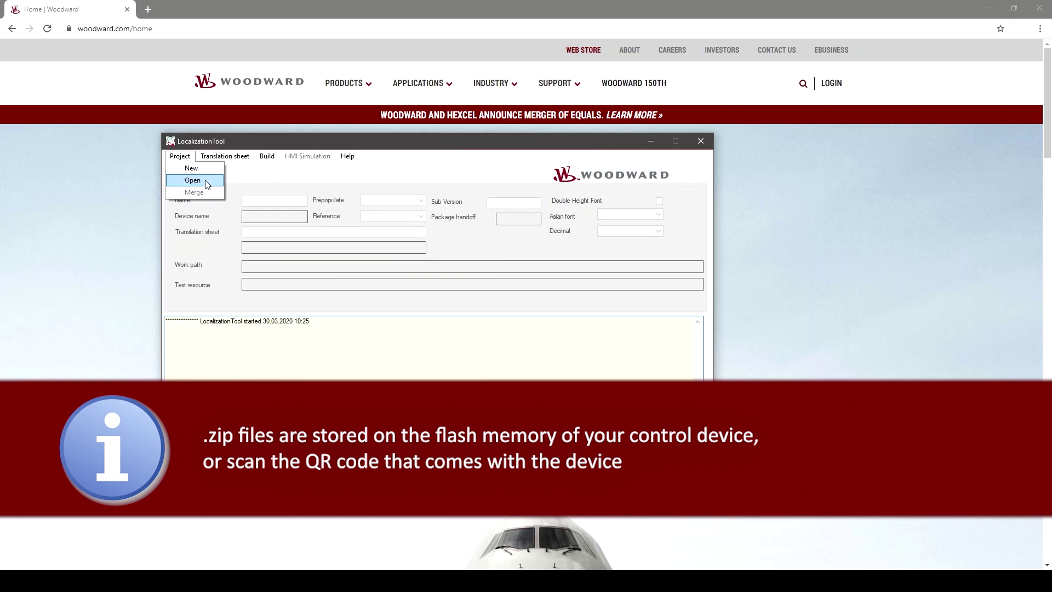
{"action": "left_click", "coordinate": [254, 236]}
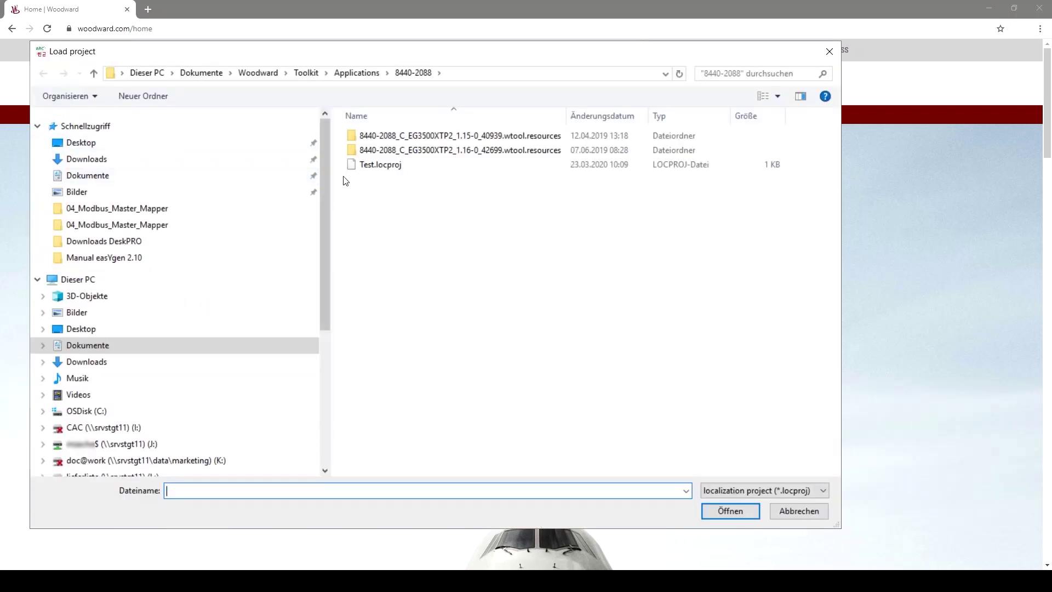
{"action": "left_click", "coordinate": [388, 169]}
{"action": "left_click", "coordinate": [730, 511]}
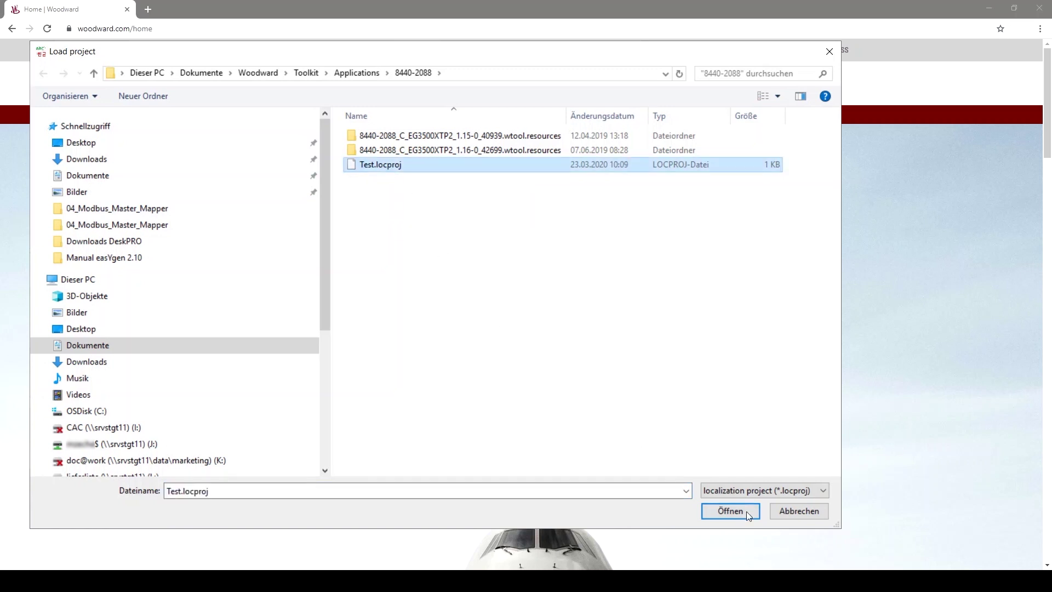
{"action": "left_click", "coordinate": [550, 364]}
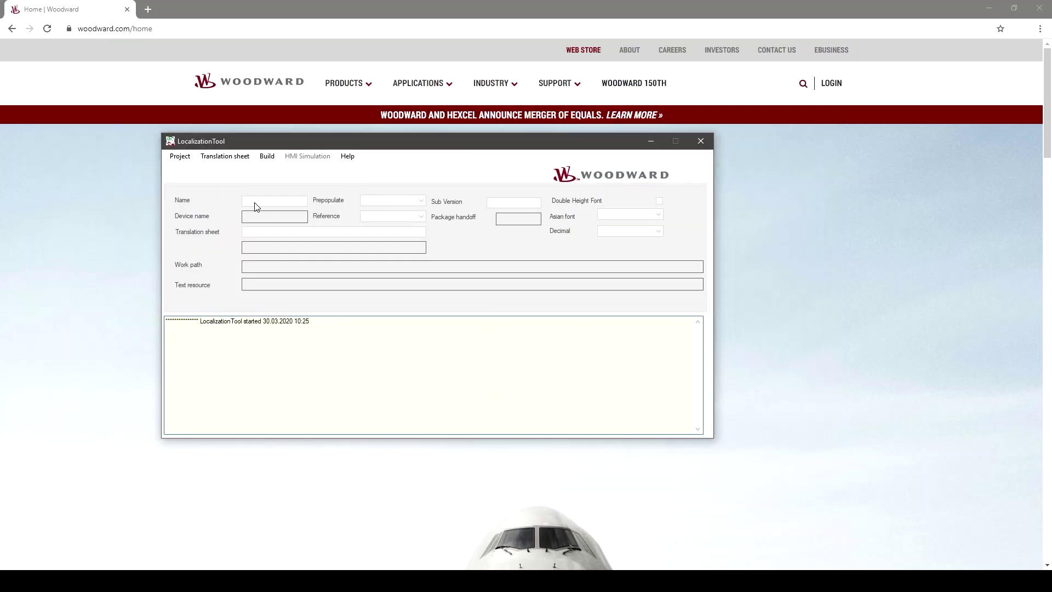
{"action": "left_click", "coordinate": [185, 157]}
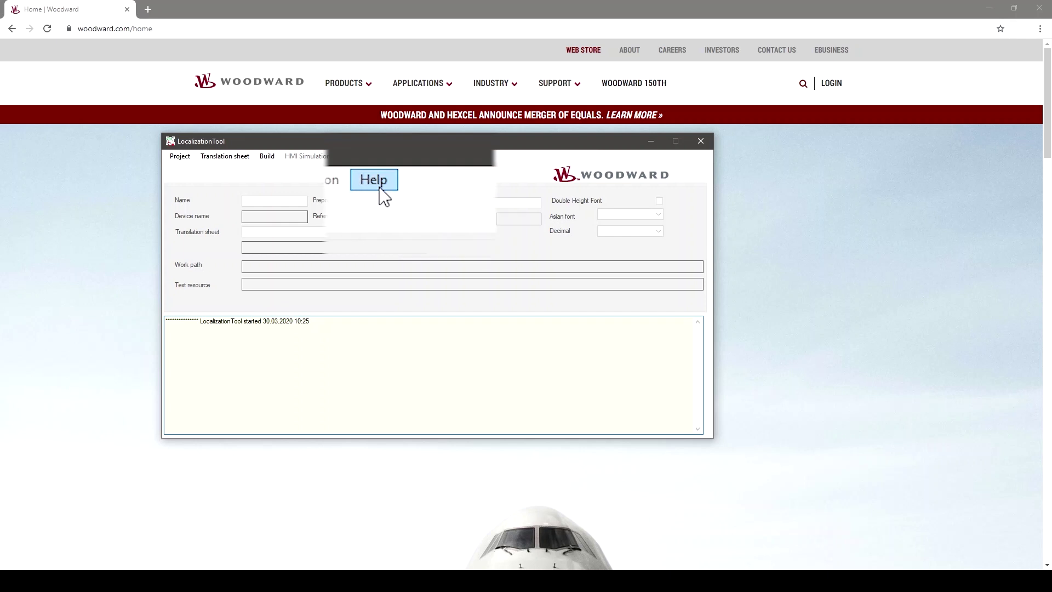
{"action": "left_click", "coordinate": [381, 194]}
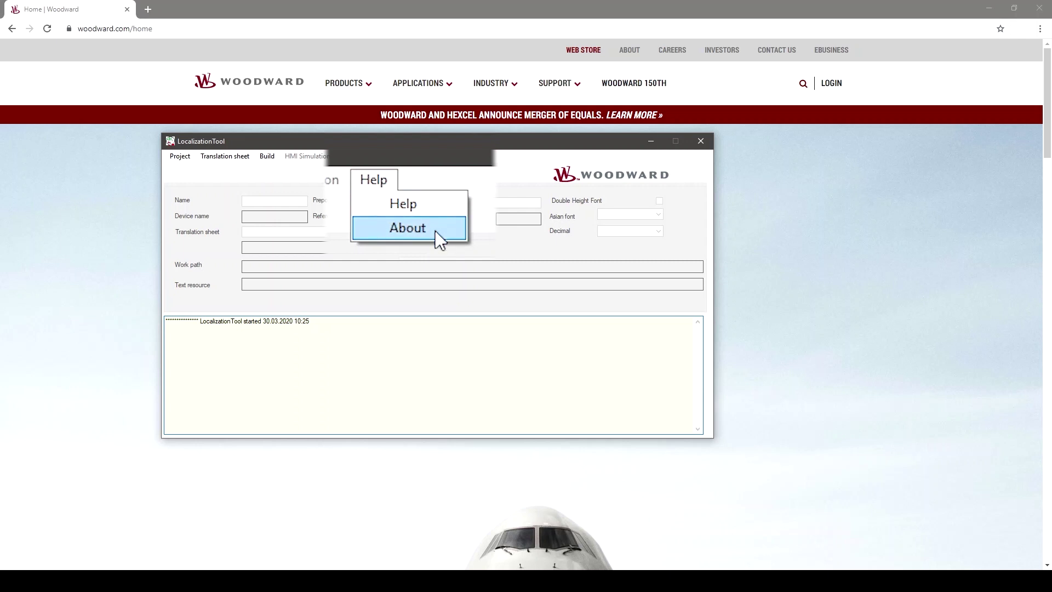
{"action": "left_click", "coordinate": [393, 204]}
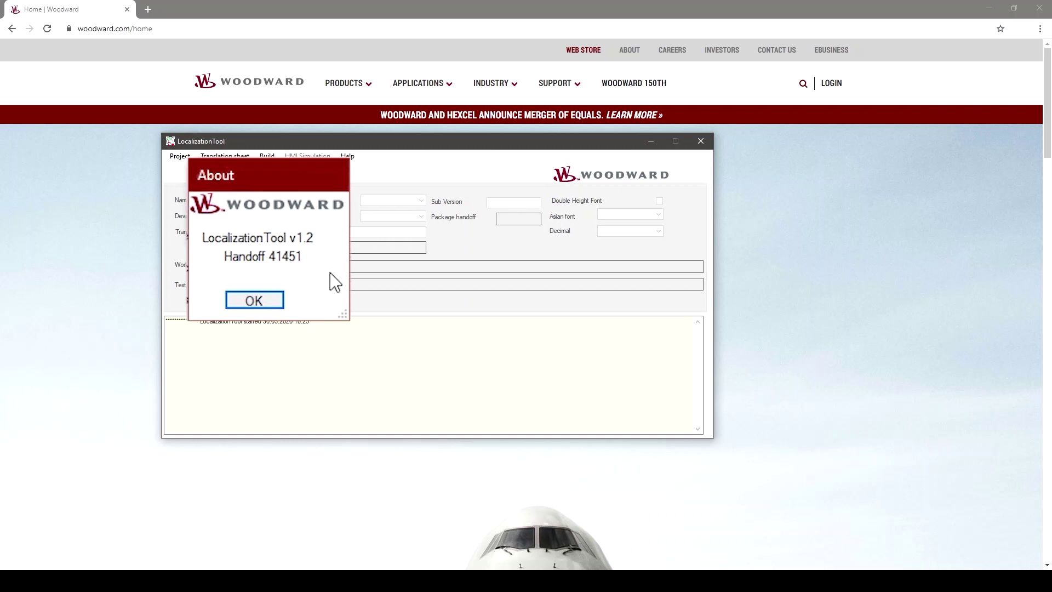
{"action": "left_click", "coordinate": [272, 312]}
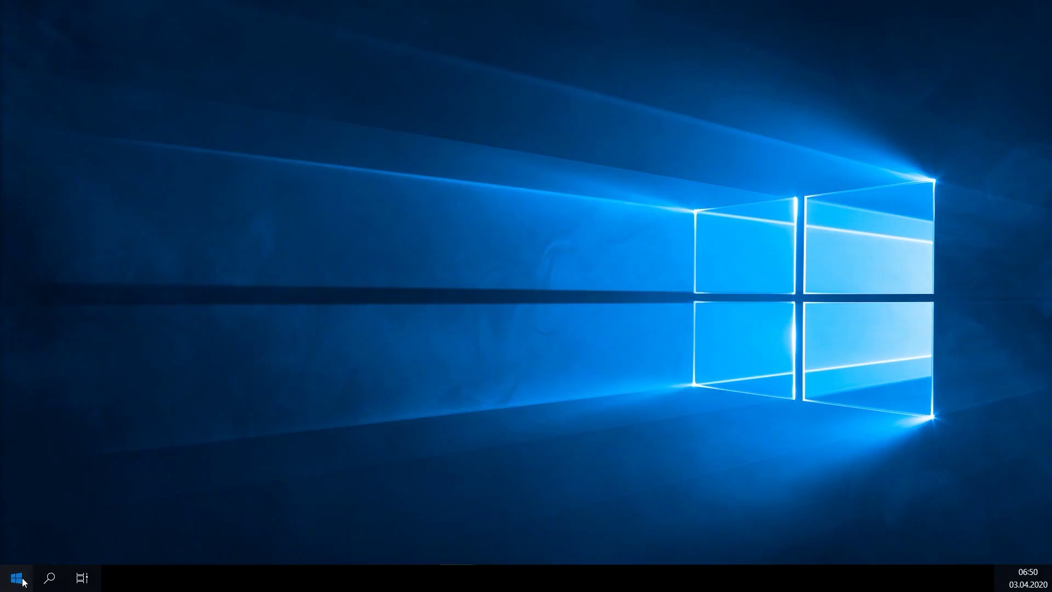
Start LocalizationTool from the Woodward Start-menu group and drag its window to full-screen size.
{"action": "left_click", "coordinate": [16, 578]}
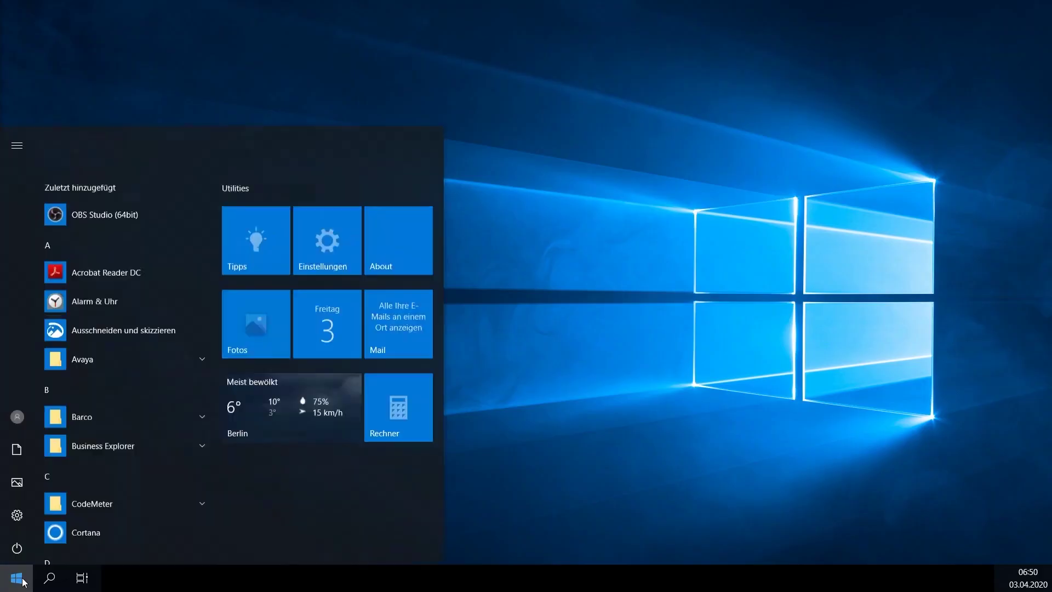
{"action": "scroll", "coordinate": [119, 486], "scroll_direction": "down", "scroll_amount": 2}
{"action": "scroll", "coordinate": [120, 486], "scroll_direction": "down", "scroll_amount": 5}
{"action": "scroll", "coordinate": [120, 486], "scroll_direction": "down", "scroll_amount": 5}
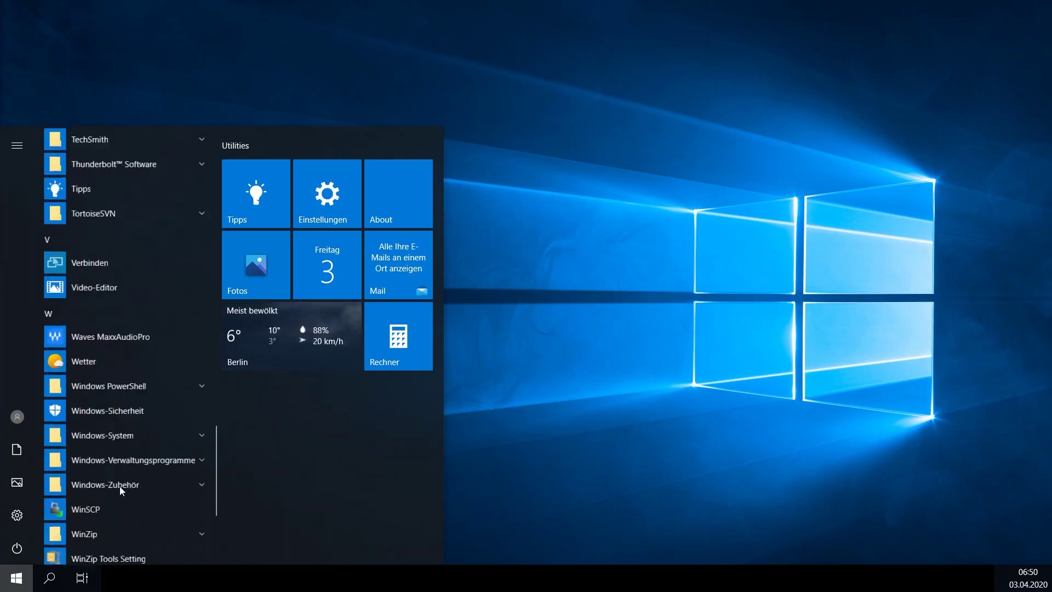
{"action": "scroll", "coordinate": [119, 486], "scroll_direction": "down", "scroll_amount": 2}
{"action": "left_click", "coordinate": [120, 489]}
{"action": "left_click", "coordinate": [121, 394]}
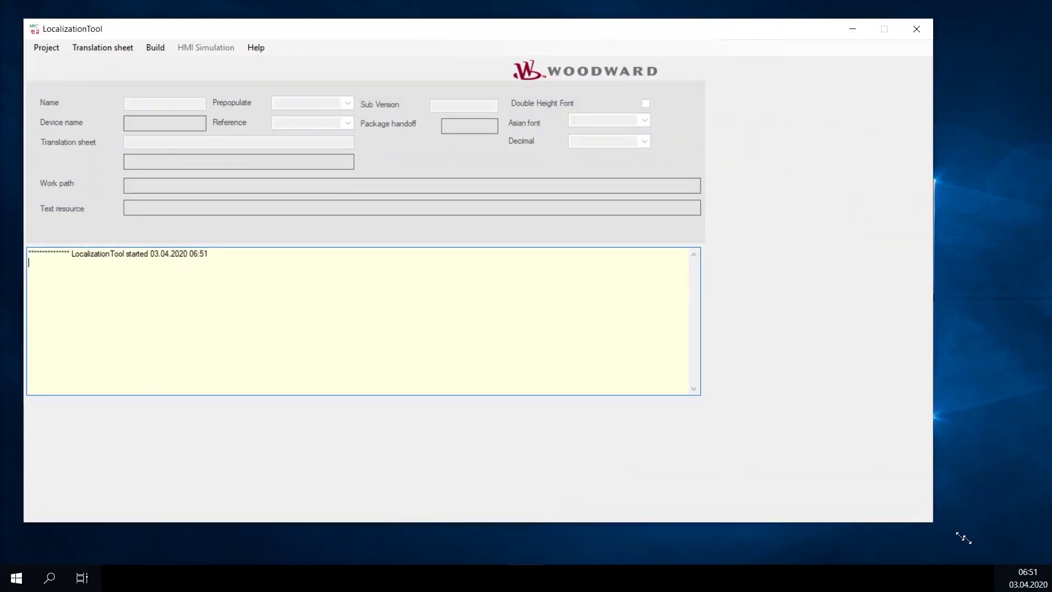
{"action": "left_click_drag", "start_coordinate": [711, 396], "coordinate": [1051, 564]}
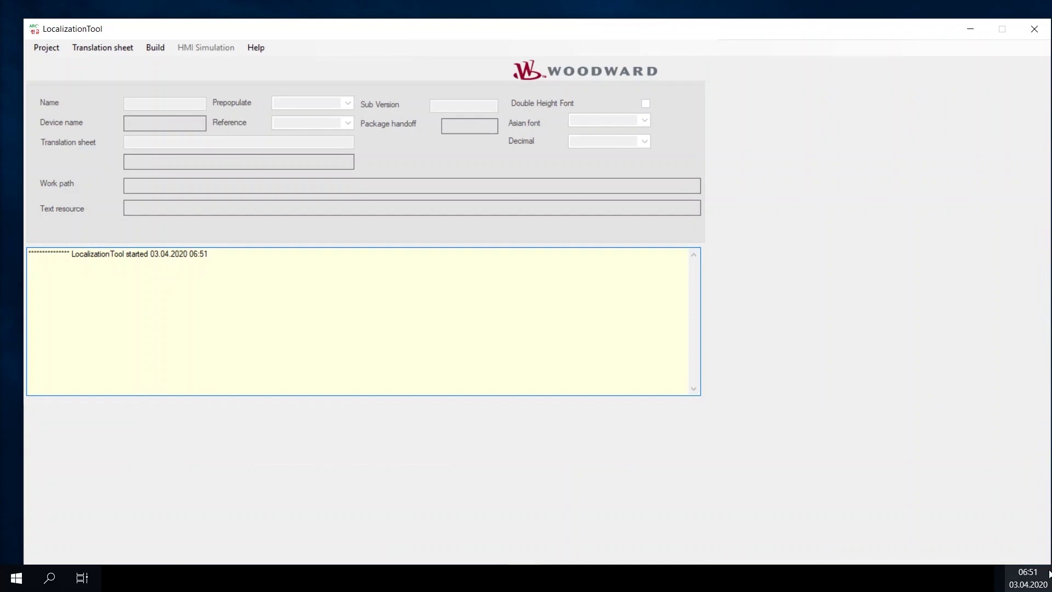
{"action": "left_click_drag", "start_coordinate": [6, 35], "coordinate": [4, 6]}
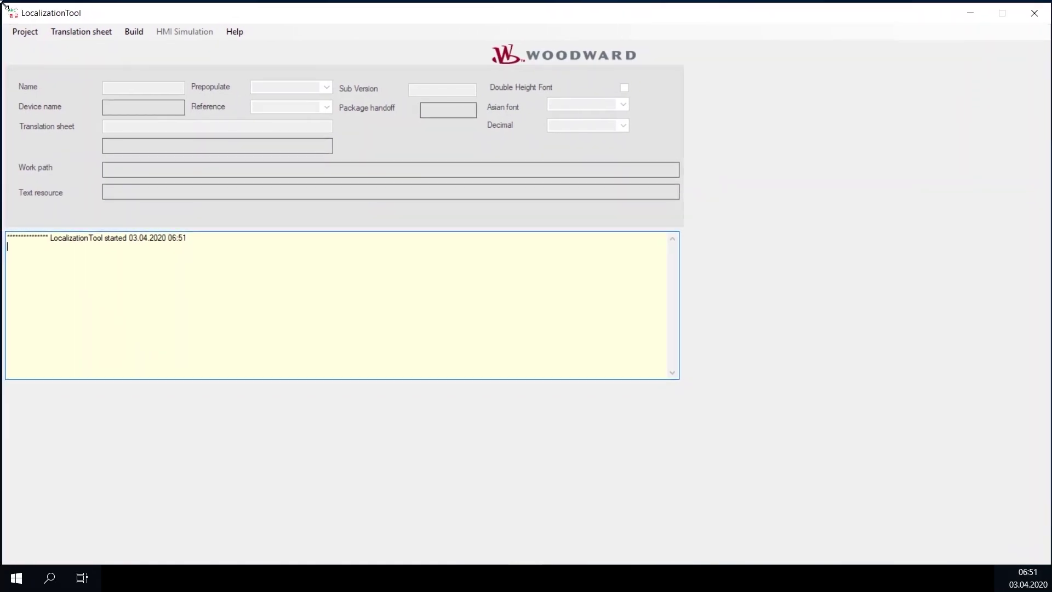
Start a new project named 'File for Video' located in the Downloads DeskPRO folder.
{"action": "left_click", "coordinate": [23, 33]}
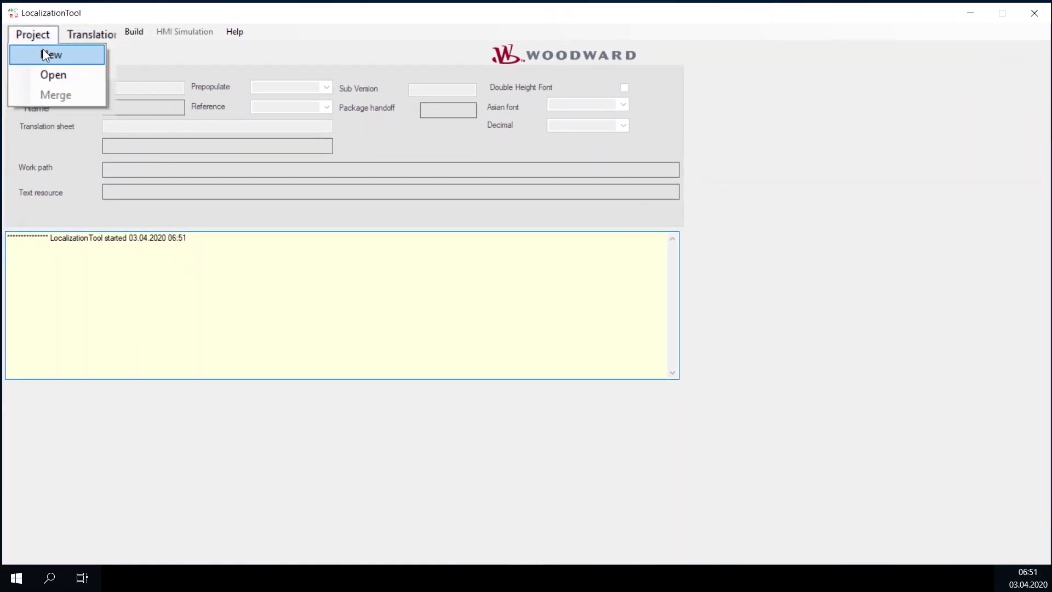
{"action": "left_click", "coordinate": [43, 50]}
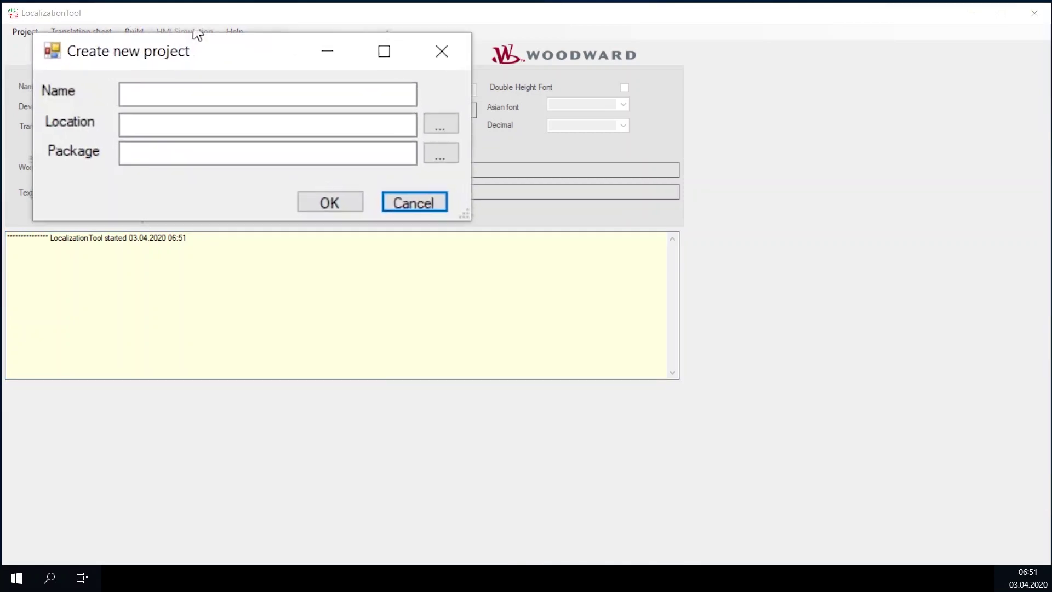
{"action": "left_click", "coordinate": [177, 93]}
{"action": "type", "text": "File f"}
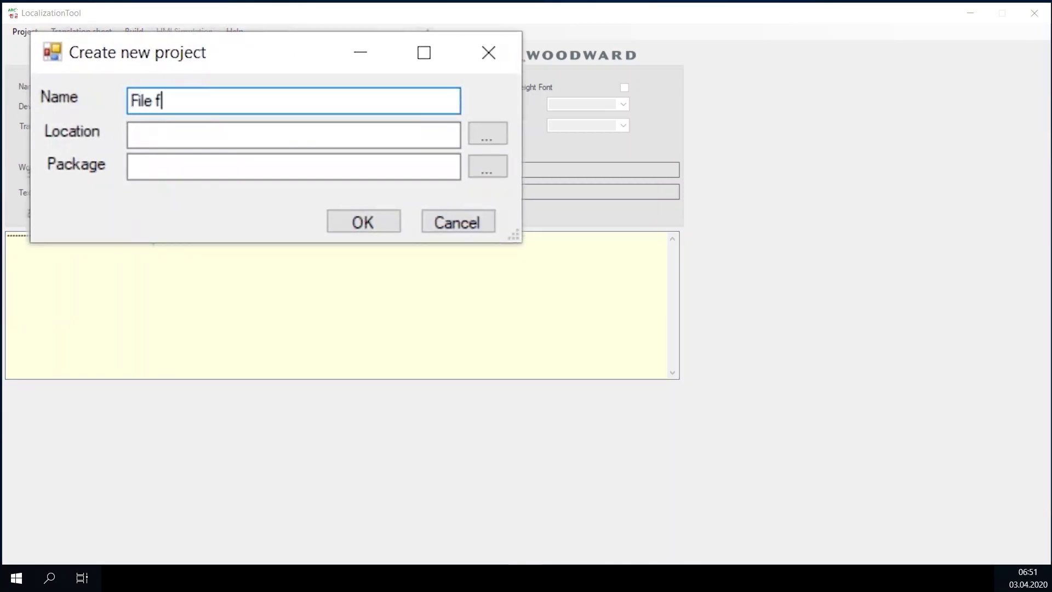
{"action": "type", "text": "or Video"}
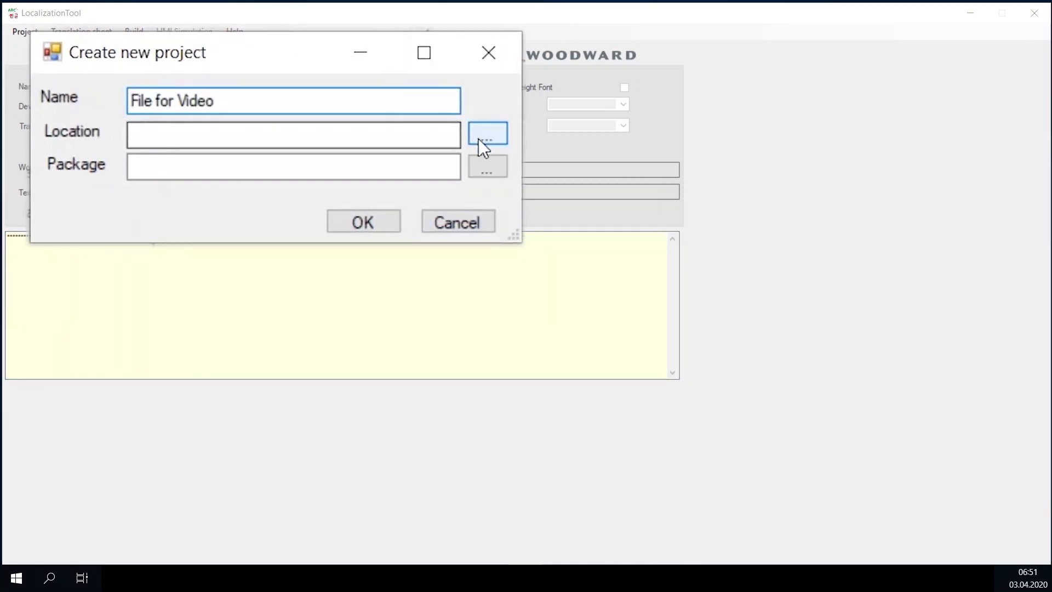
{"action": "left_click", "coordinate": [482, 137]}
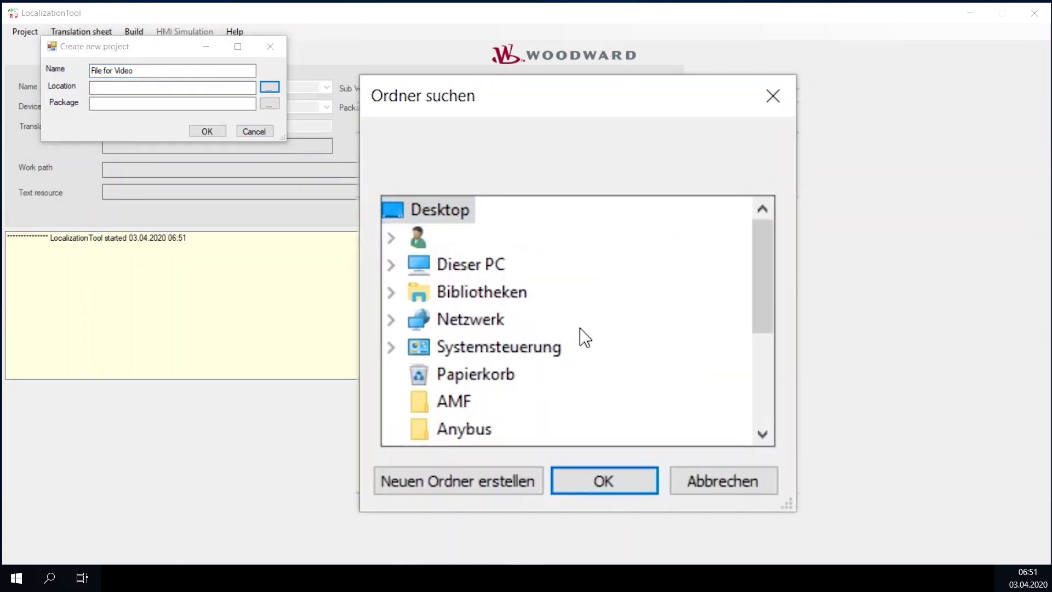
{"action": "scroll", "coordinate": [579, 337], "scroll_direction": "down", "scroll_amount": 2}
{"action": "left_click", "coordinate": [578, 272]}
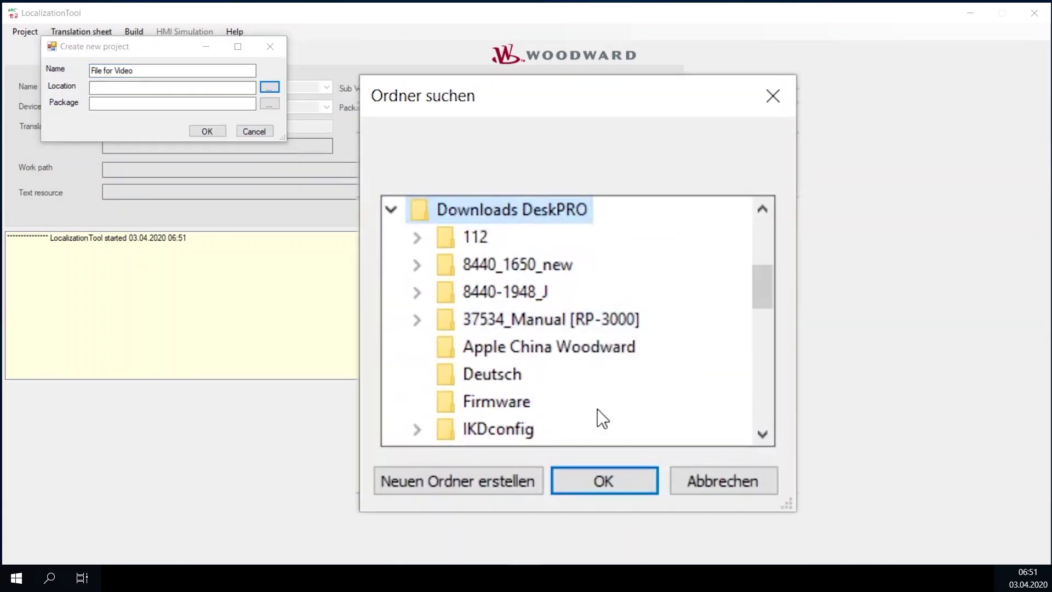
{"action": "left_click", "coordinate": [616, 481]}
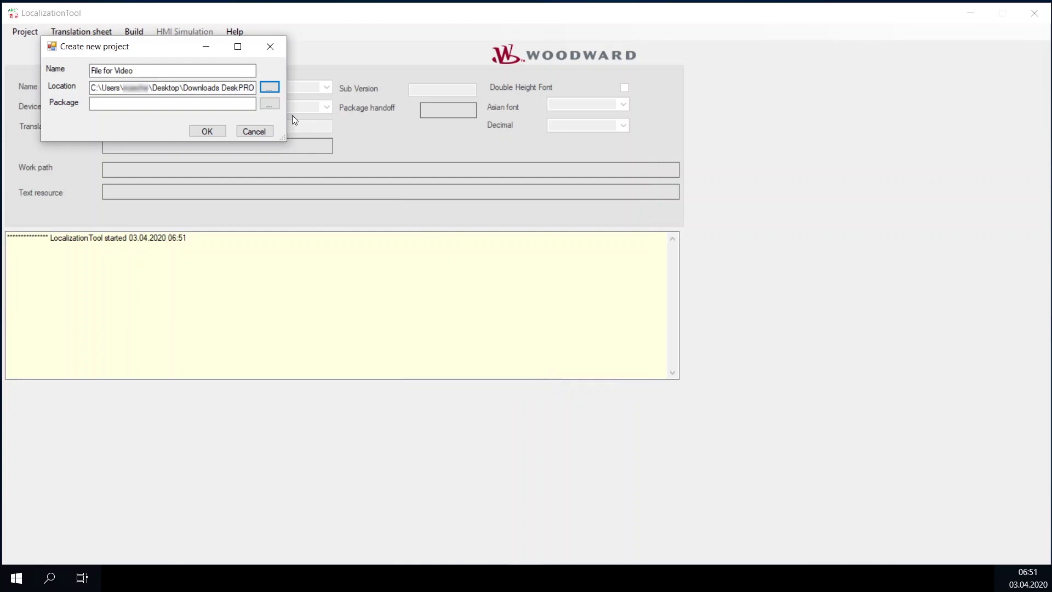
Base the project on EG3500XTP2_2.10-0_46139_PACKAGE.zip and create it.
{"action": "left_click", "coordinate": [270, 104]}
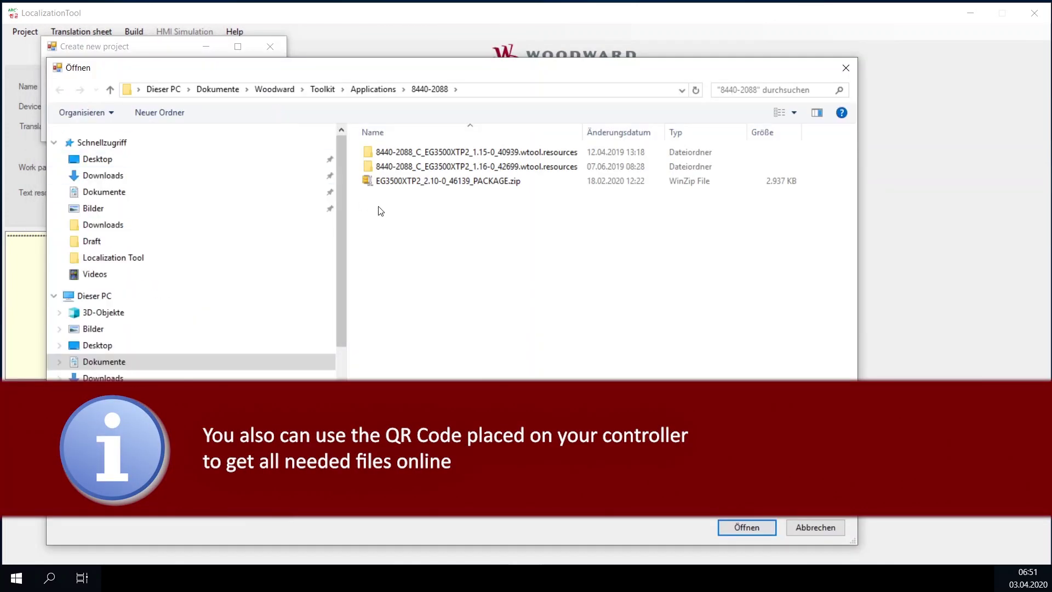
{"action": "left_click", "coordinate": [484, 183]}
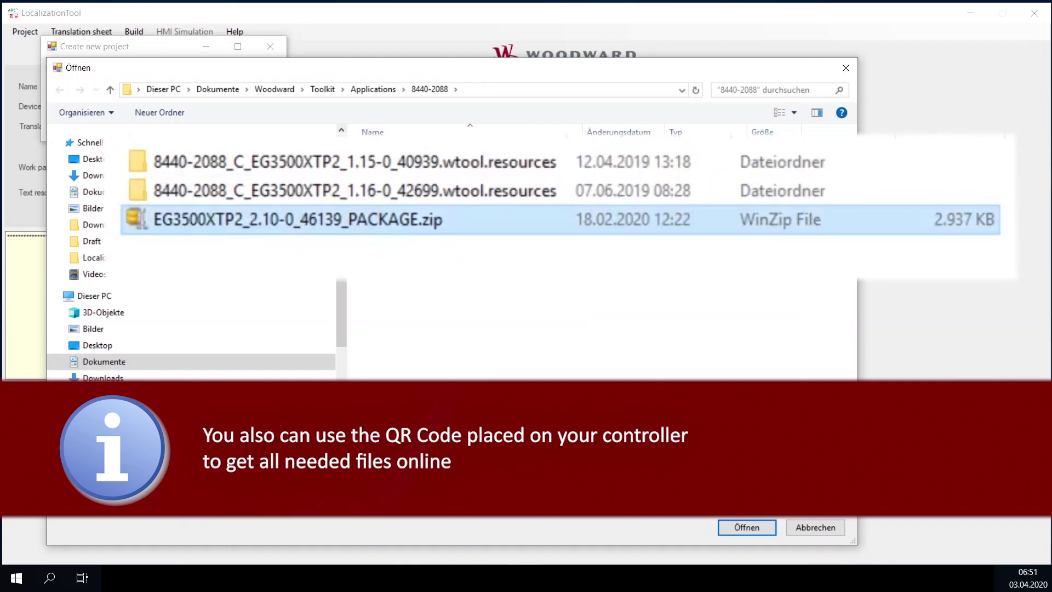
{"action": "left_click", "coordinate": [745, 528]}
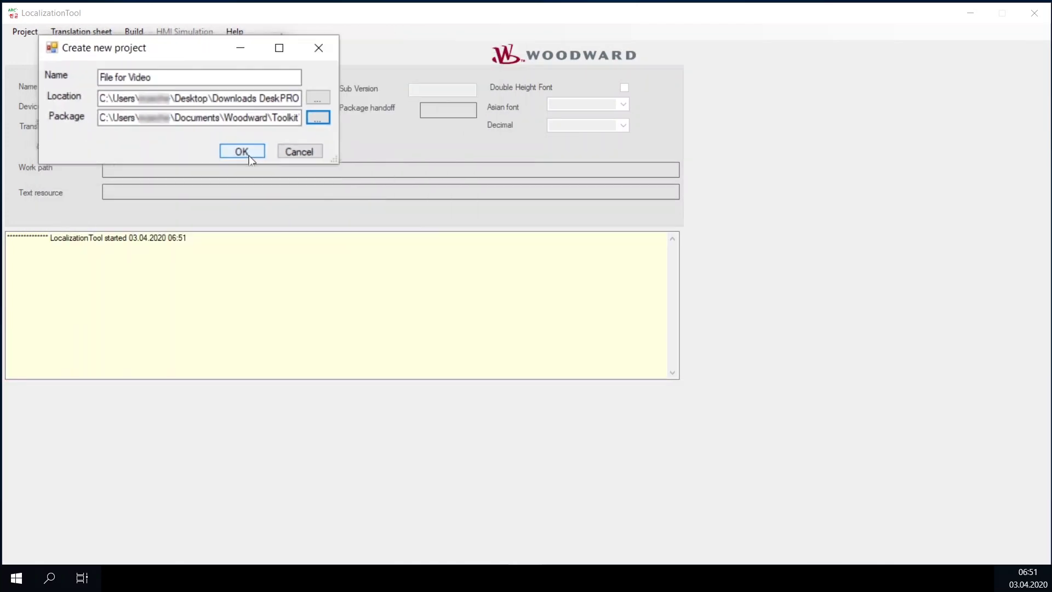
{"action": "left_click", "coordinate": [213, 135]}
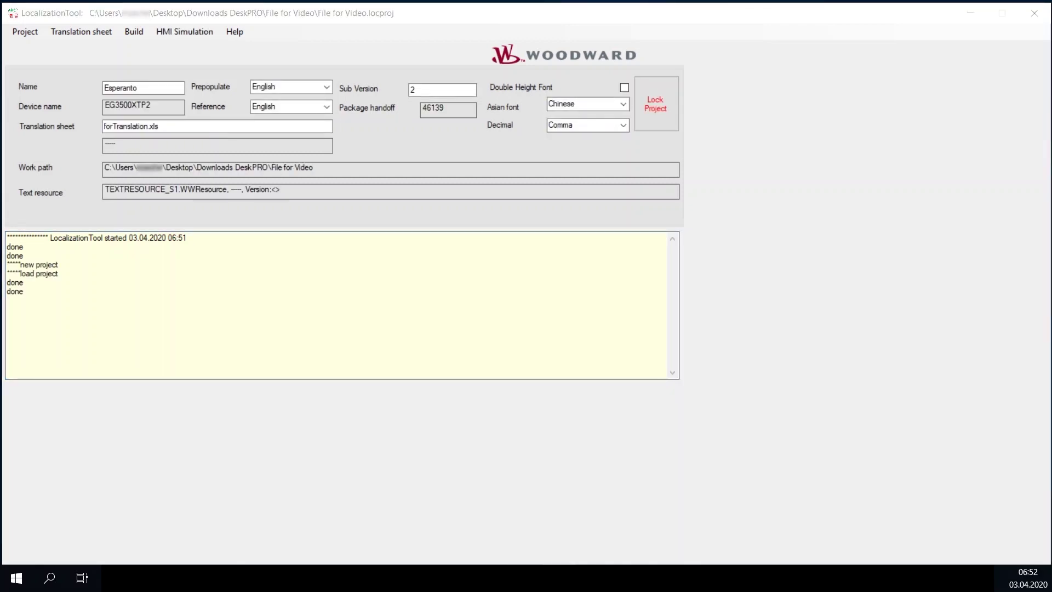
Move the hmivisu simulation window to the lower right, beside the project.
{"action": "left_click_drag", "start_coordinate": [493, 534], "coordinate": [877, 247]}
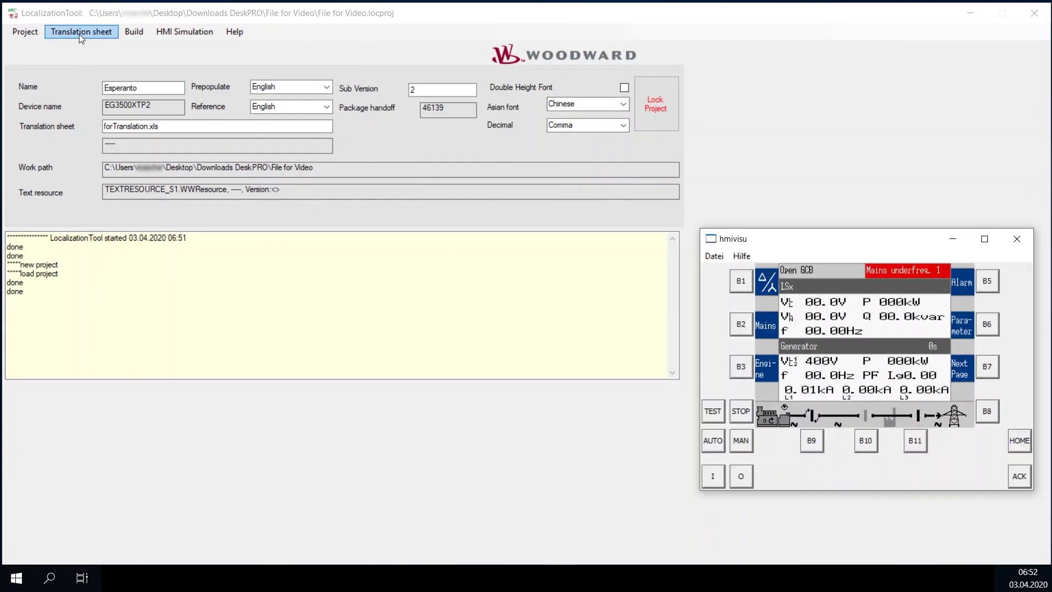
Generate a new translation sheet and open forTranslation.xls in Excel.
{"action": "left_click", "coordinate": [79, 34]}
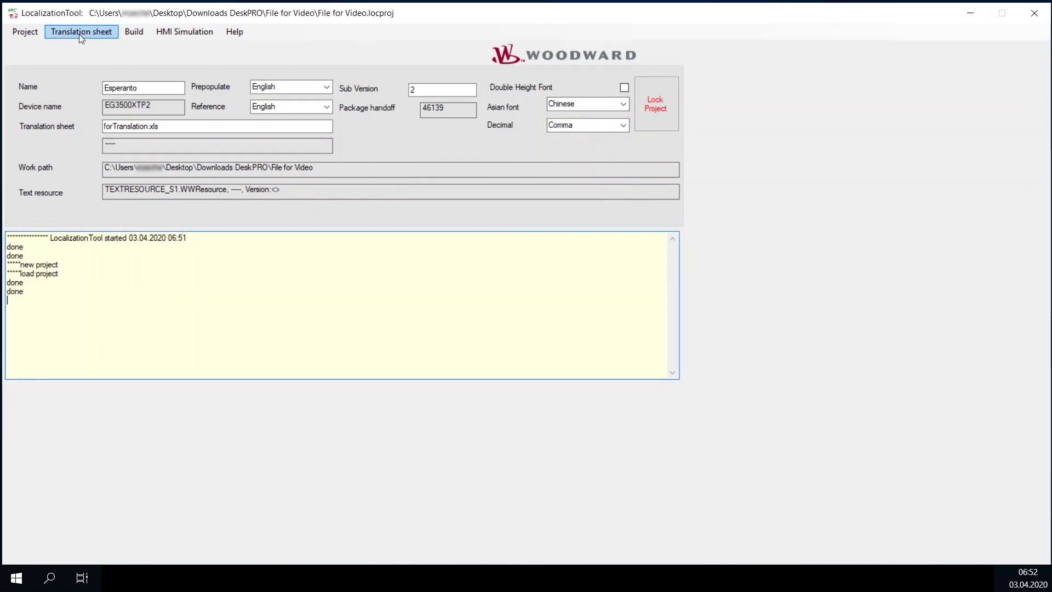
{"action": "left_click", "coordinate": [116, 54]}
{"action": "left_click", "coordinate": [117, 69]}
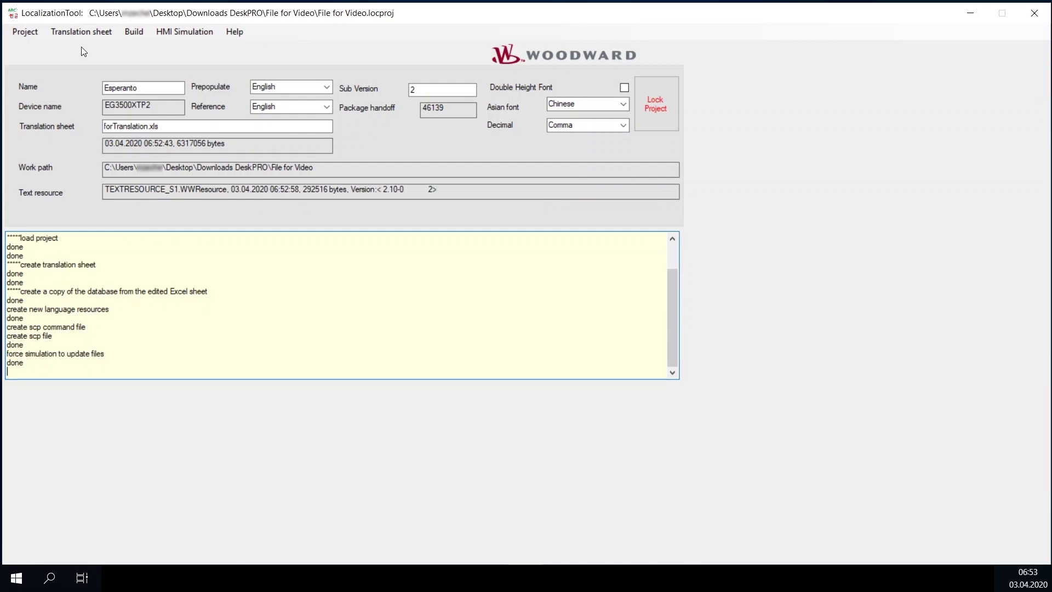
{"action": "left_click", "coordinate": [80, 34]}
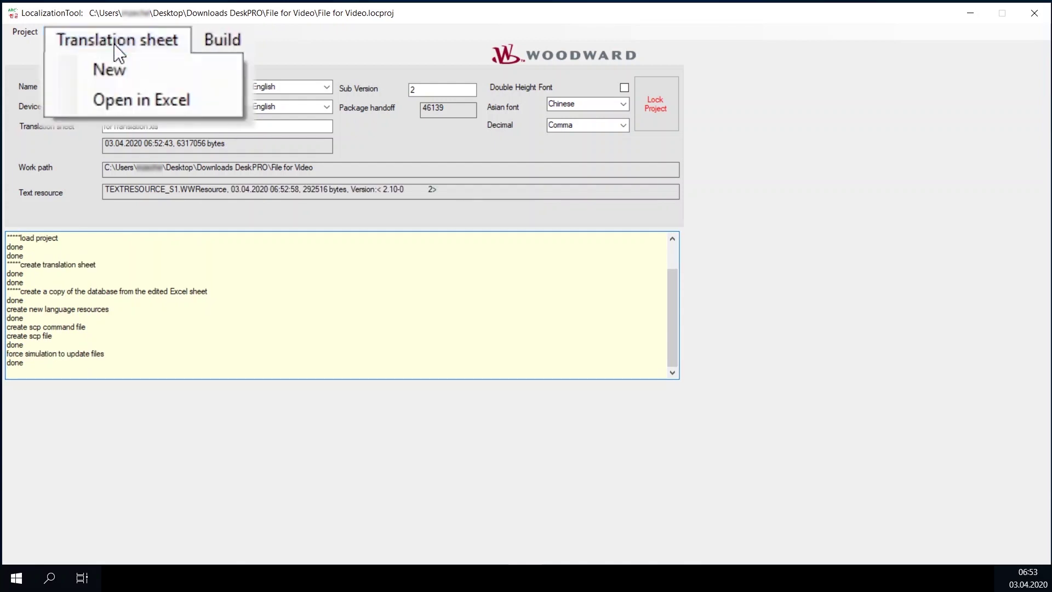
{"action": "left_click", "coordinate": [141, 99]}
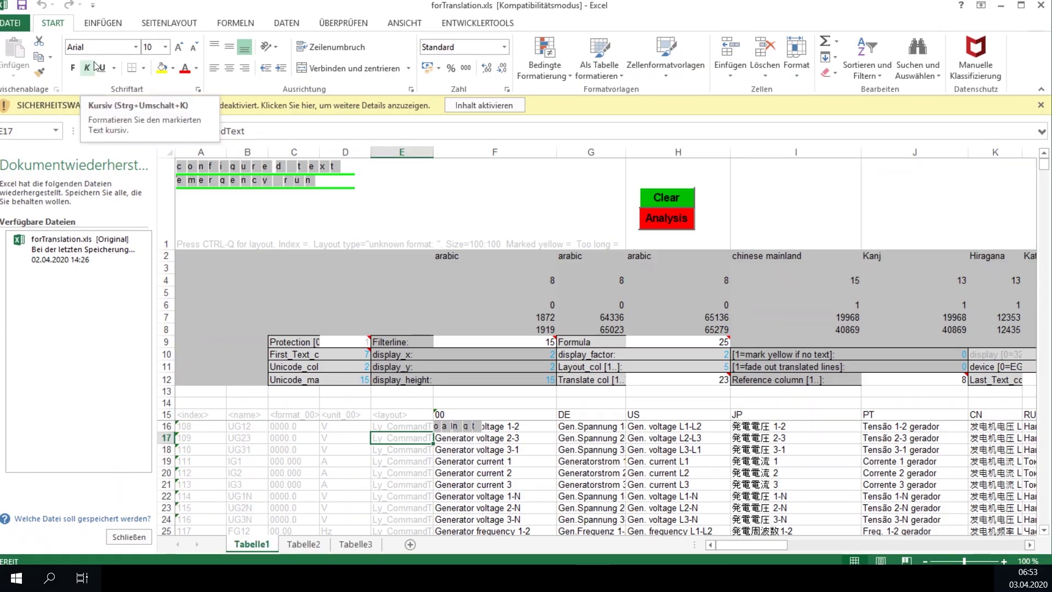
Dismiss Document Recovery, enable the workbook content, and run Clear then Analysis.
{"action": "left_click", "coordinate": [134, 538]}
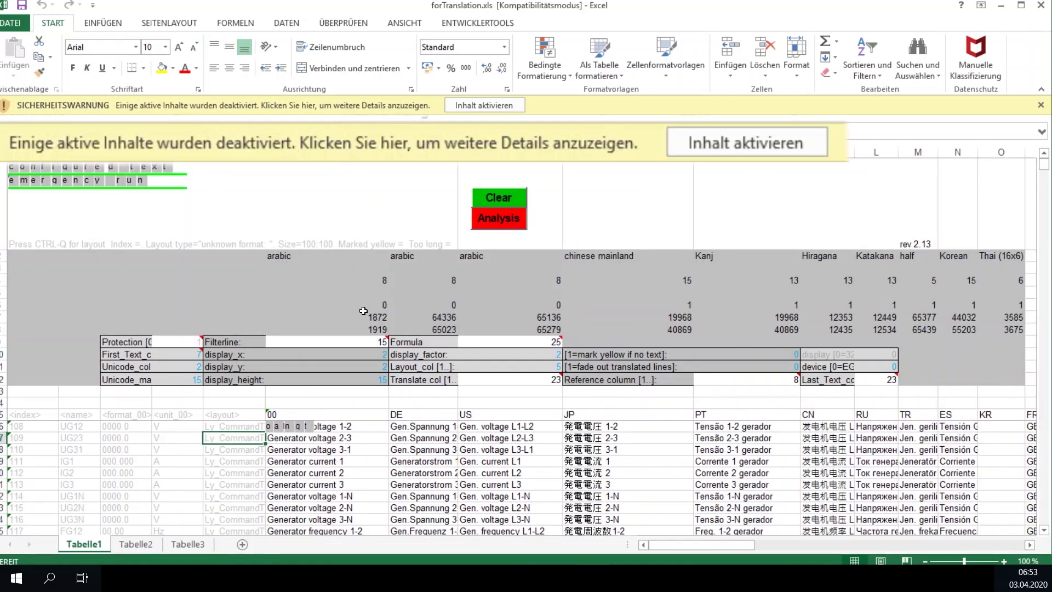
{"action": "left_click", "coordinate": [483, 106]}
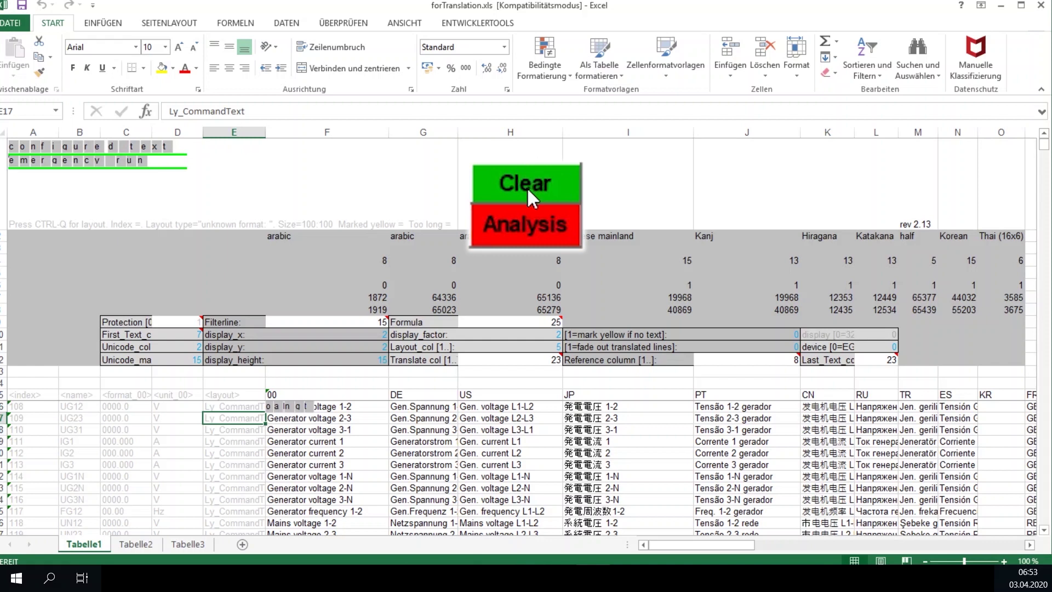
{"action": "left_click", "coordinate": [529, 180]}
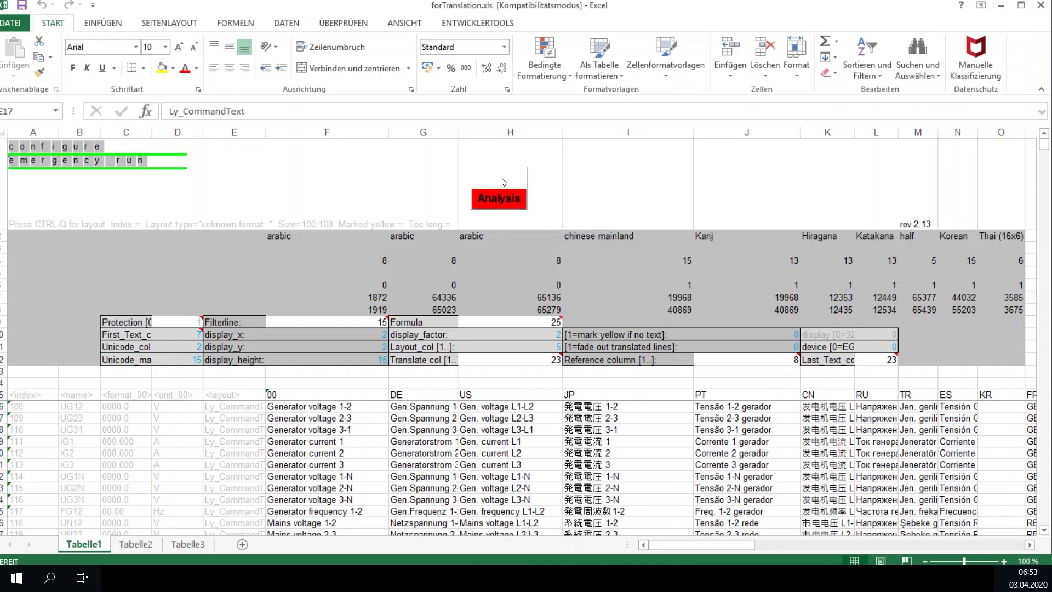
{"action": "left_click", "coordinate": [502, 181]}
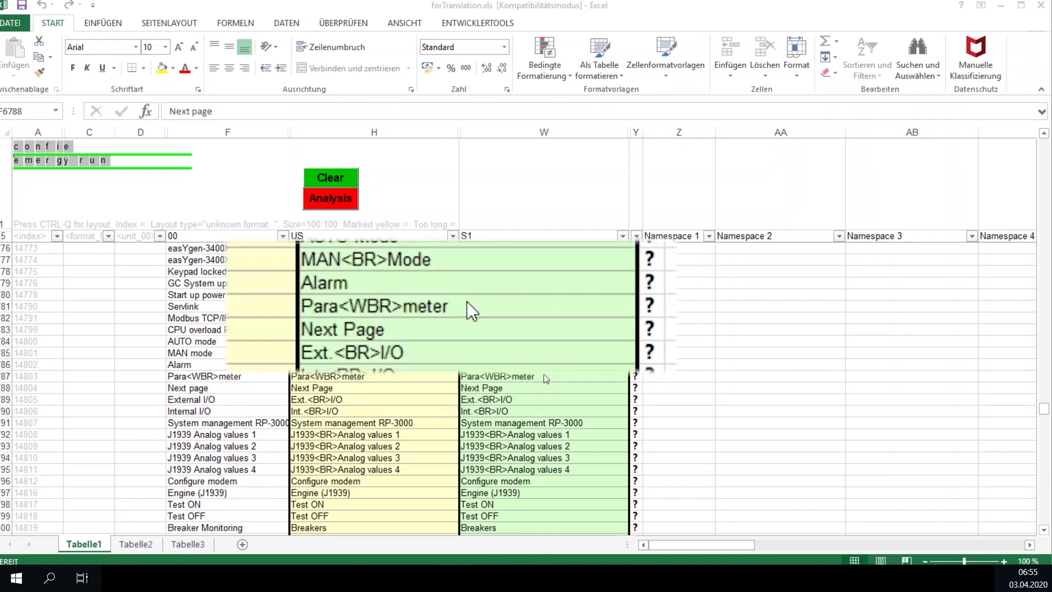
Preview S1 'Para<WBR>meter' on the HMI, shorten it to 'Para<WBR>', and save the sheet.
{"action": "left_click", "coordinate": [548, 377]}
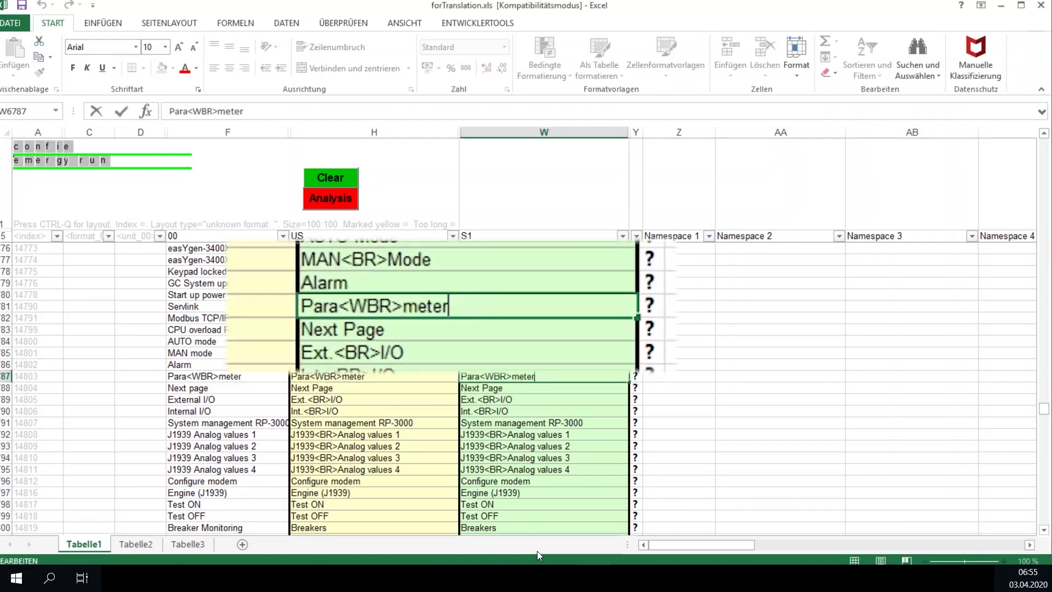
{"action": "key", "text": "ctrl+q"}
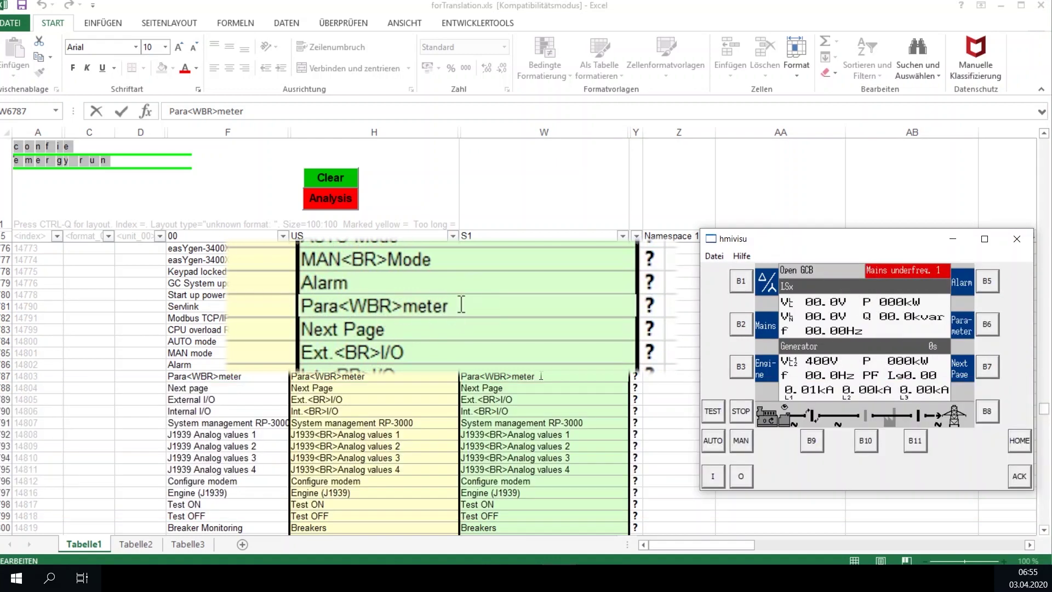
{"action": "double_click", "coordinate": [545, 376]}
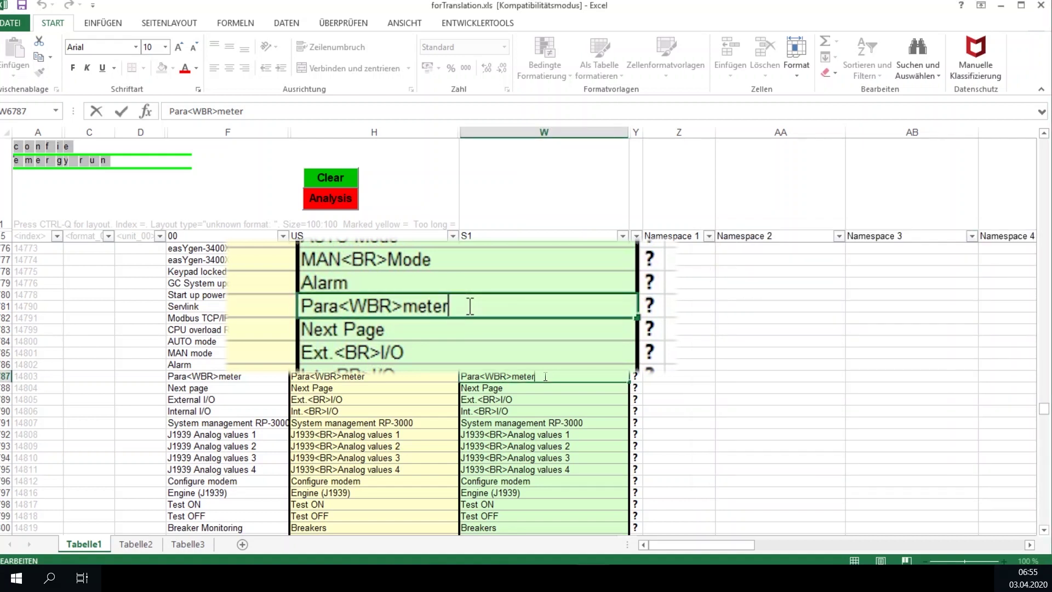
{"action": "key", "text": "BackSpace"}
{"action": "key", "text": "BackSpace"}
{"action": "key", "text": "BackSpace"}
{"action": "key", "text": "BackSpace"}
{"action": "key", "text": "BackSpace"}
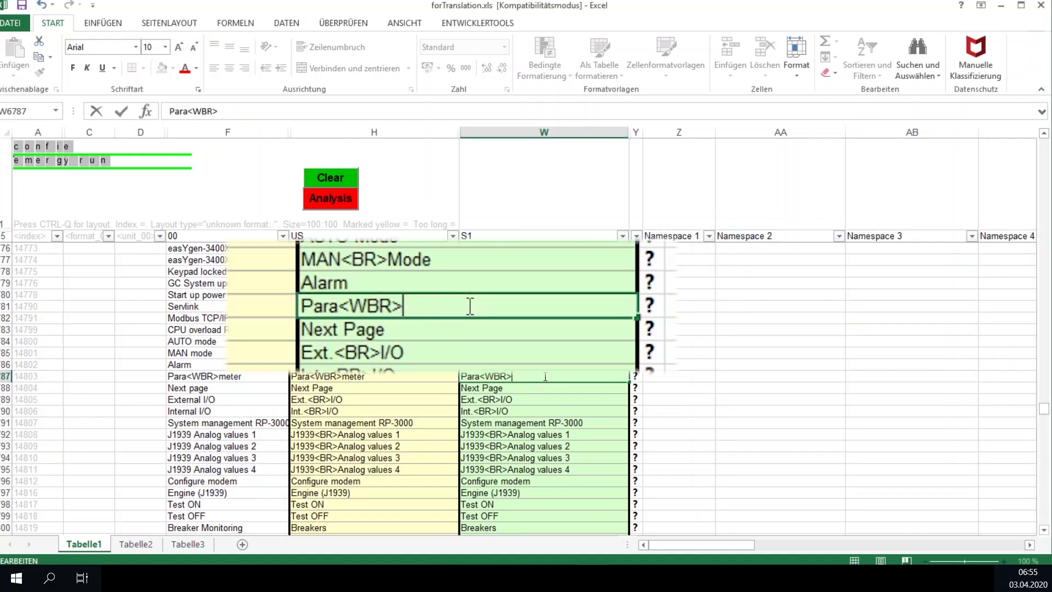
{"action": "key", "text": "Return"}
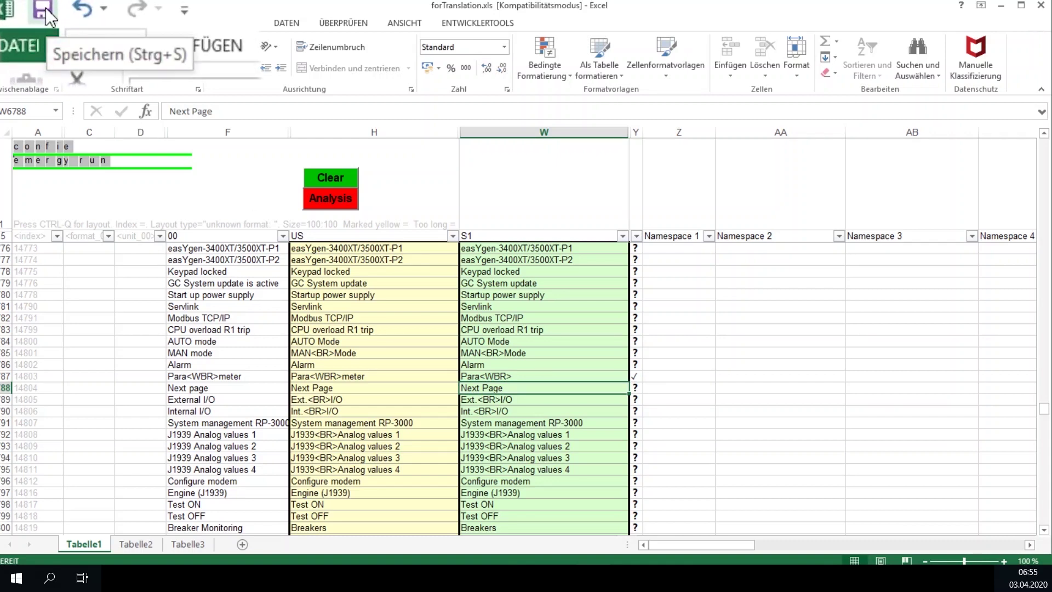
{"action": "left_click", "coordinate": [44, 10]}
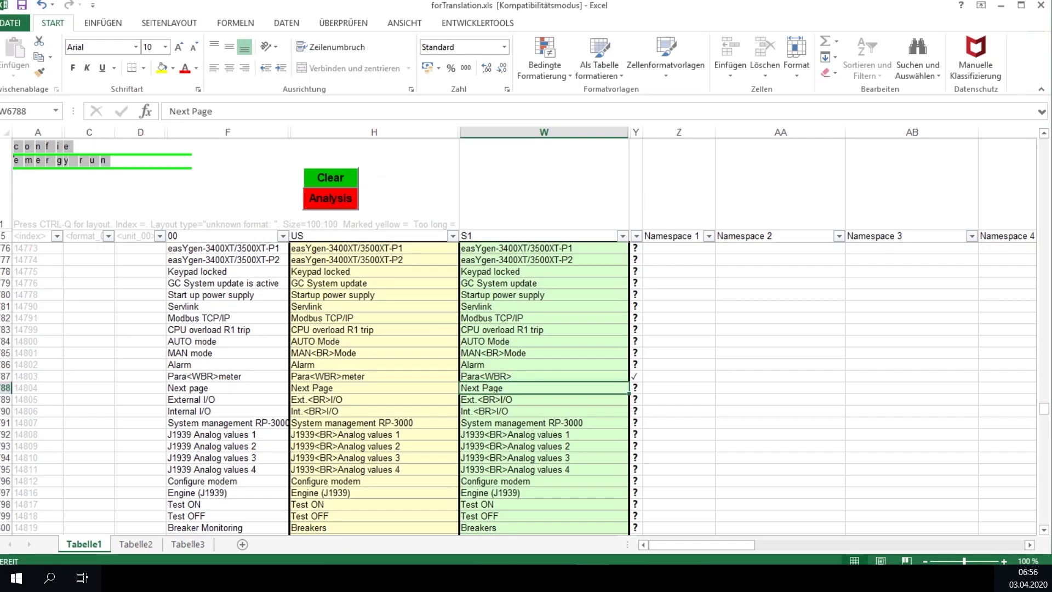
{"action": "left_click", "coordinate": [509, 376]}
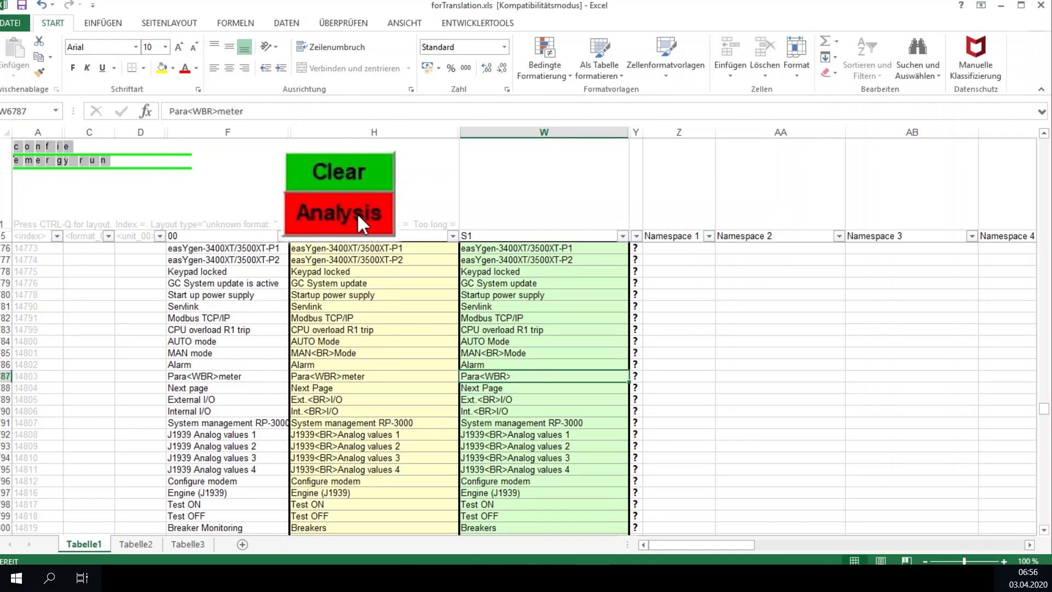
{"action": "left_click", "coordinate": [356, 213]}
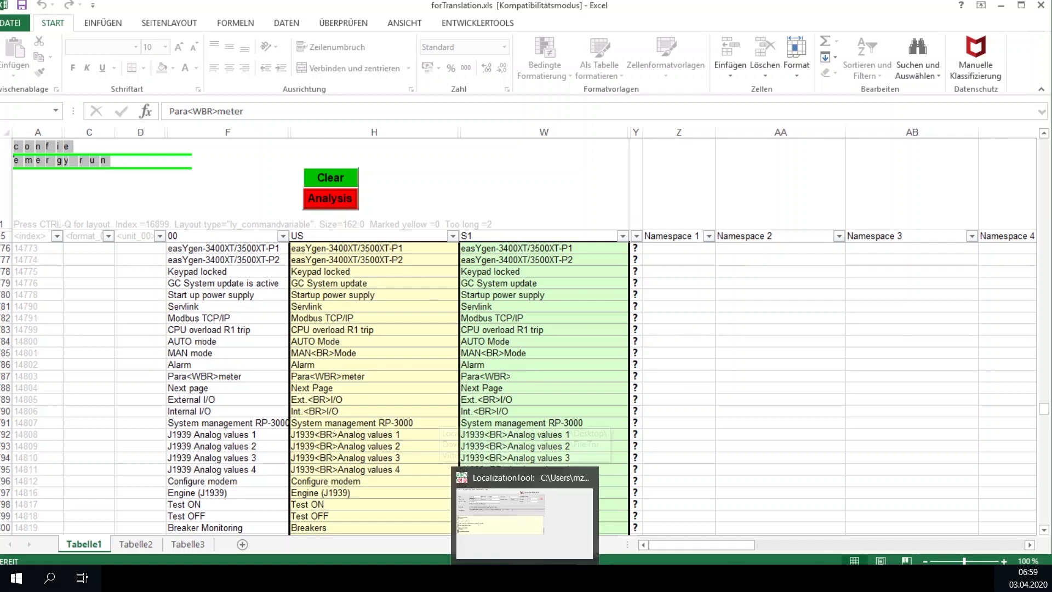
Change the language name from Esperanto to Test, then run Build Resource file.
{"action": "left_click", "coordinate": [505, 510]}
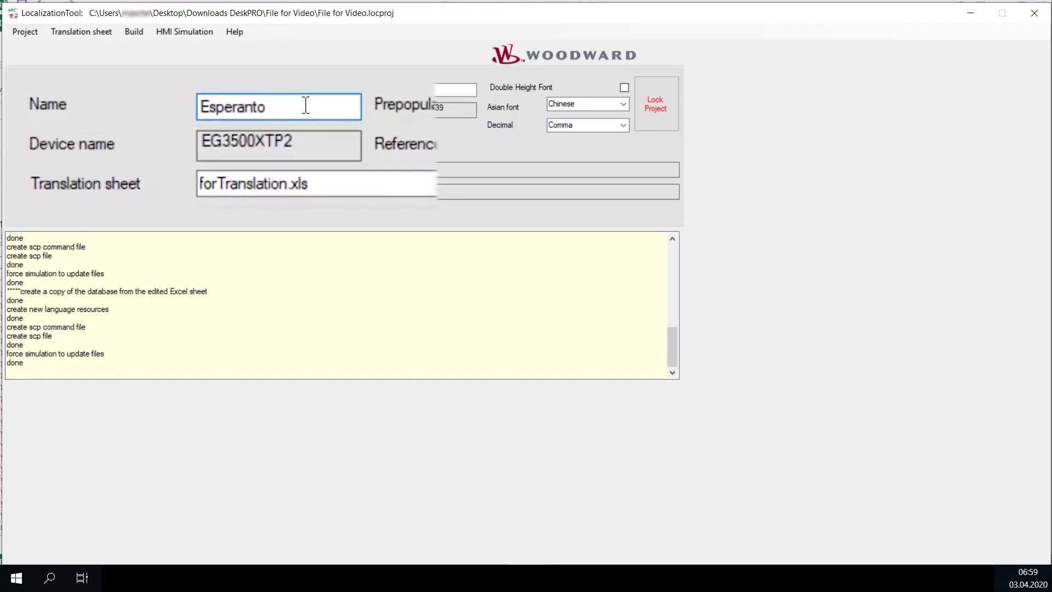
{"action": "key", "text": "BackSpace"}
{"action": "key", "text": "BackSpace"}
{"action": "key", "text": "BackSpace"}
{"action": "key", "text": "BackSpace"}
{"action": "key", "text": "BackSpace"}
{"action": "type", "text": "Tes"}
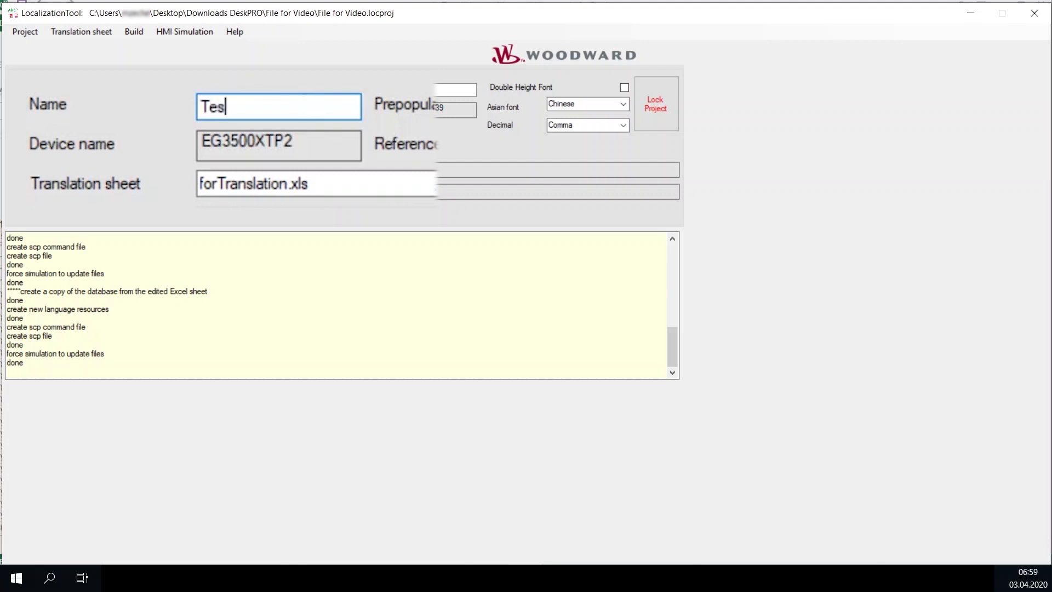
{"action": "type", "text": "t"}
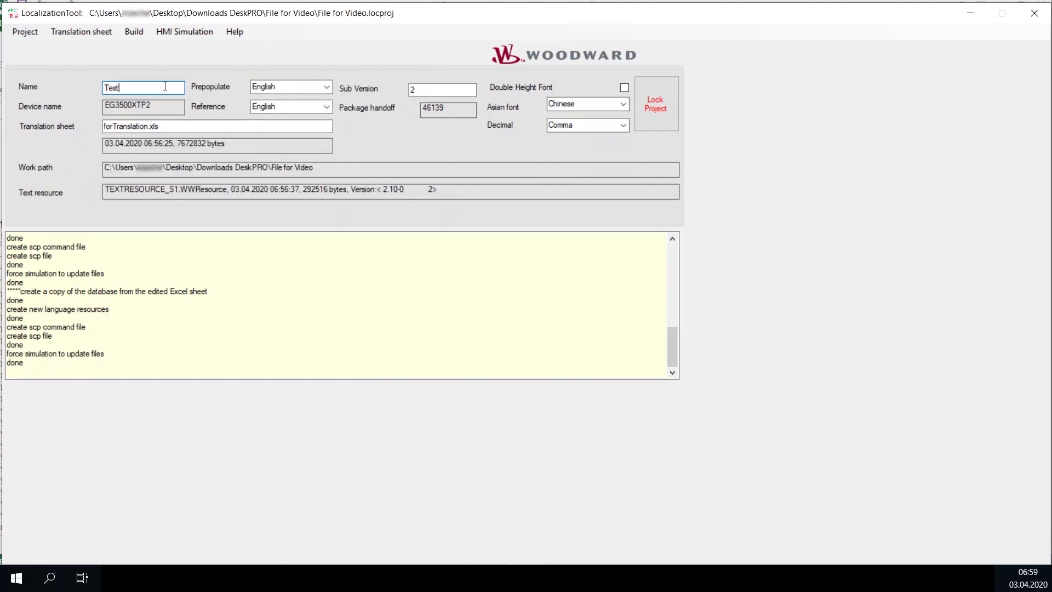
{"action": "left_click", "coordinate": [131, 37]}
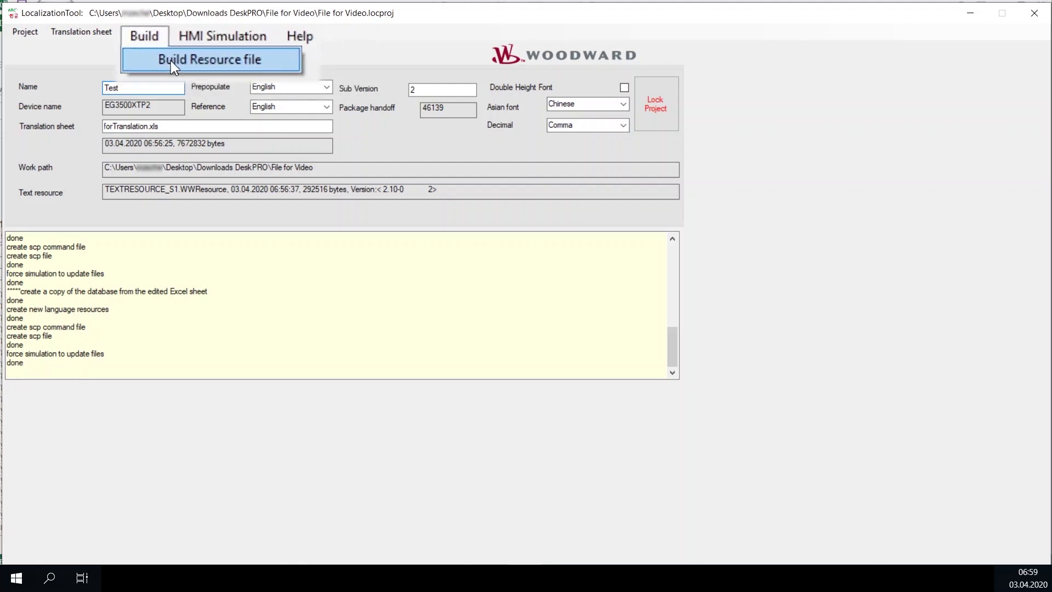
{"action": "left_click", "coordinate": [186, 73]}
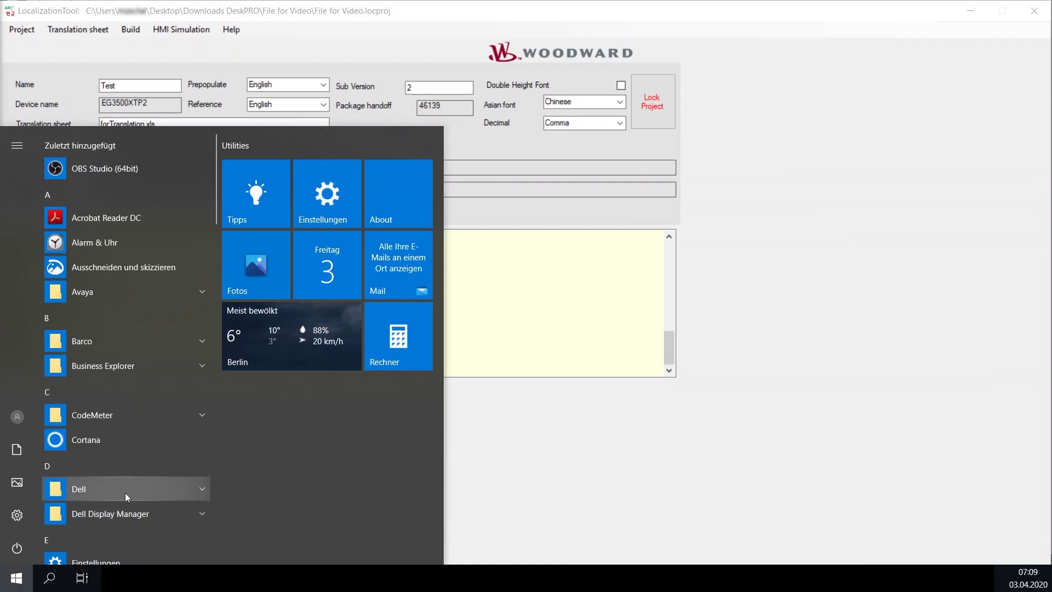
{"action": "scroll", "coordinate": [128, 491], "scroll_direction": "down", "scroll_amount": 5}
{"action": "scroll", "coordinate": [128, 486], "scroll_direction": "down", "scroll_amount": 10}
Open the recent 46137_EG3000XT tool in ToolKit, connect over COM4, and log in.
{"action": "left_click", "coordinate": [99, 498]}
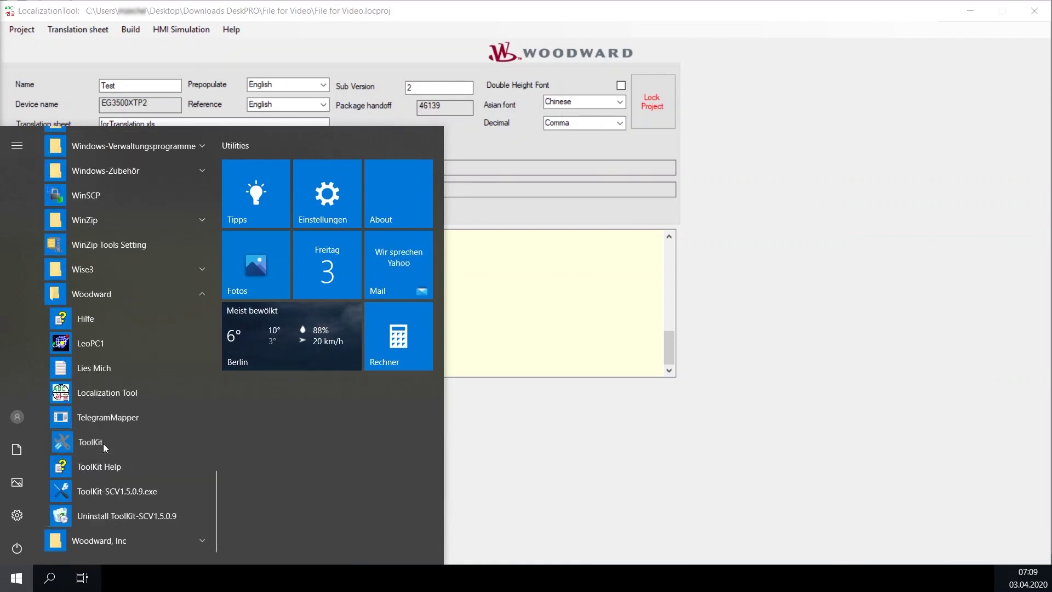
{"action": "left_click", "coordinate": [103, 444]}
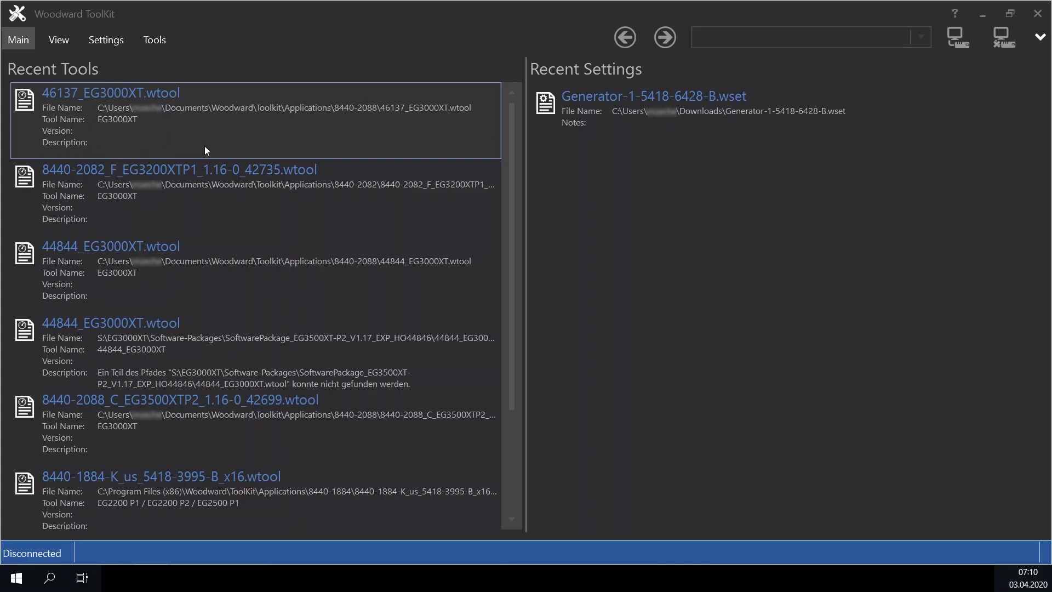
{"action": "left_click", "coordinate": [120, 95]}
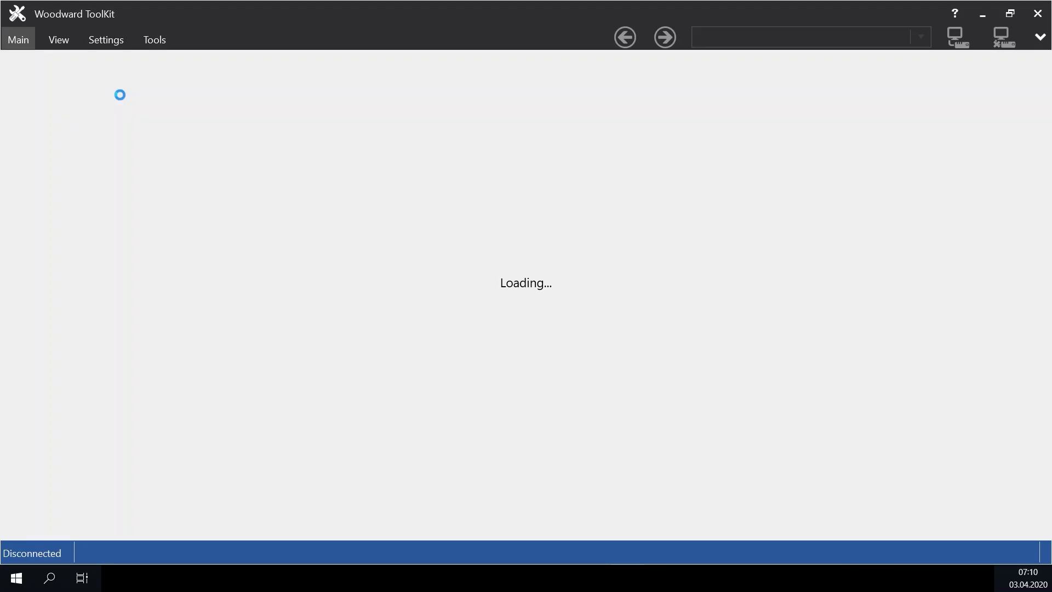
{"action": "left_click", "coordinate": [958, 37]}
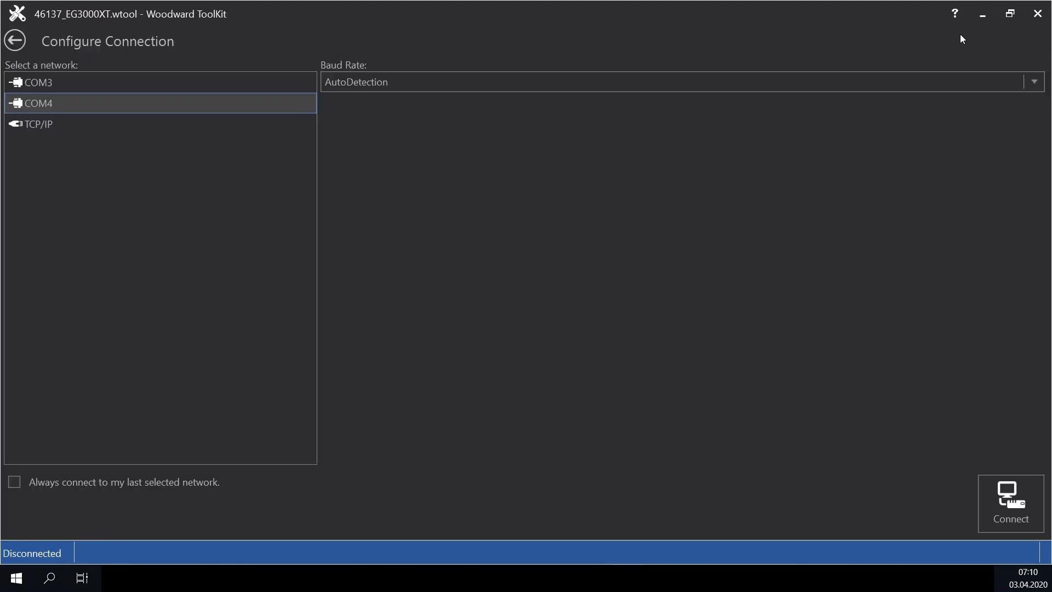
{"action": "left_click", "coordinate": [1005, 494]}
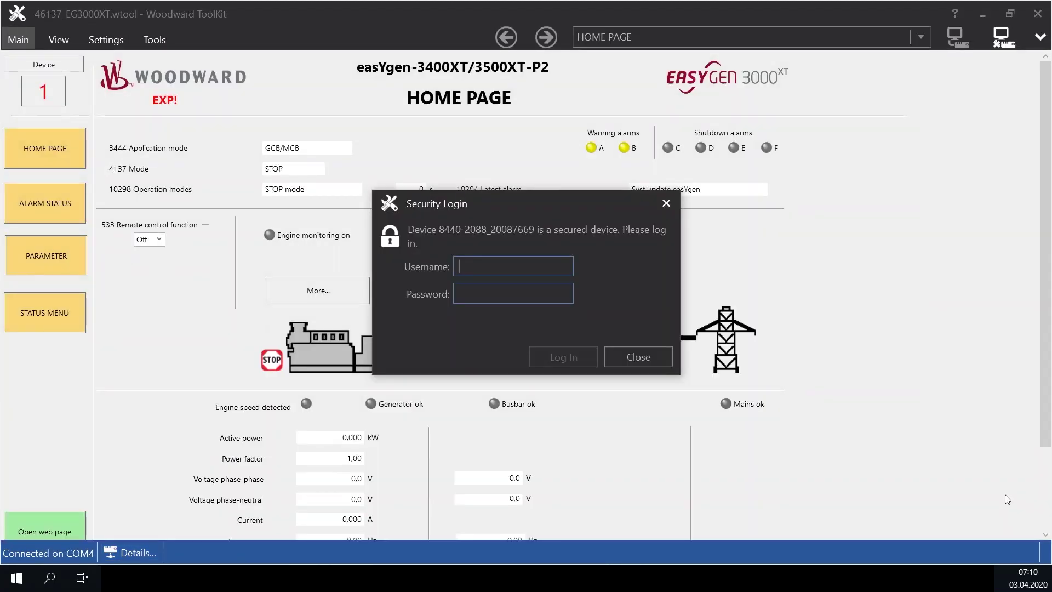
{"action": "type", "text": "CL05"}
{"action": "key", "text": "Tab"}
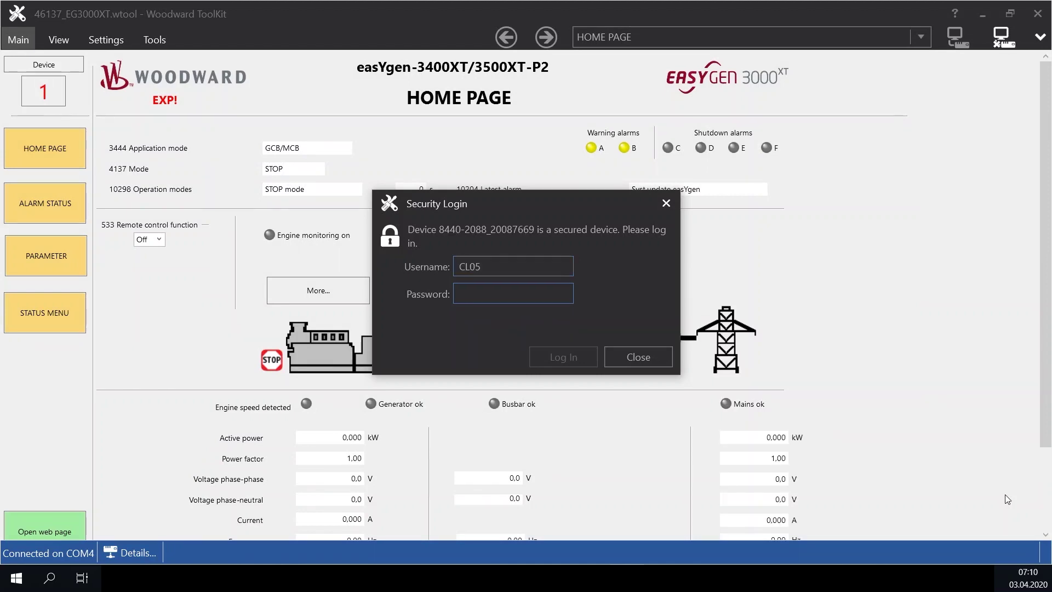
{"action": "type", "text": "******"}
{"action": "left_click", "coordinate": [574, 358]}
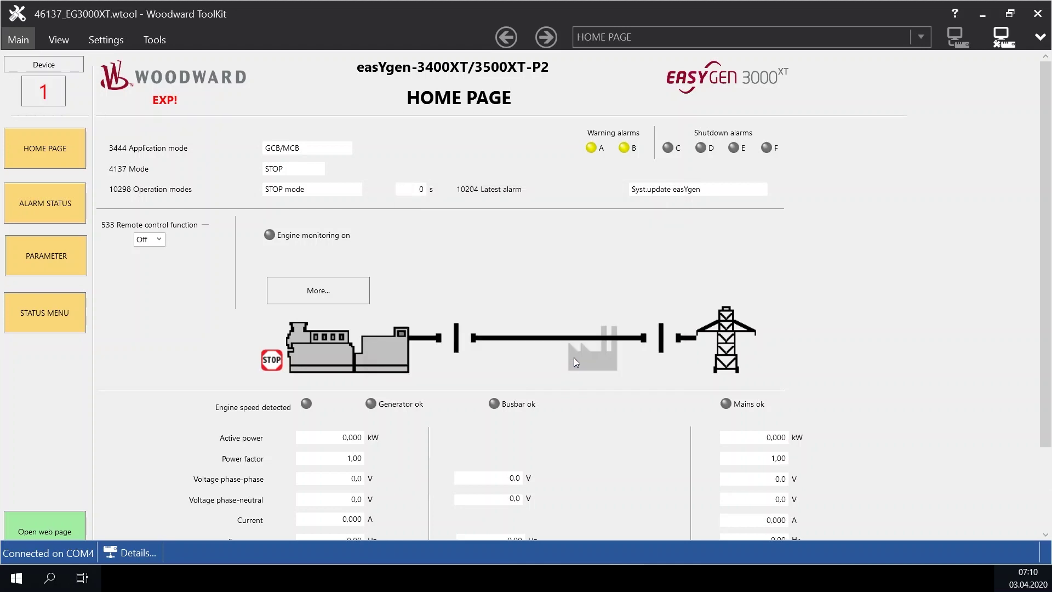
Start Load Application past the warning and choose result.scp from 'Test for new language'.
{"action": "left_click", "coordinate": [18, 40]}
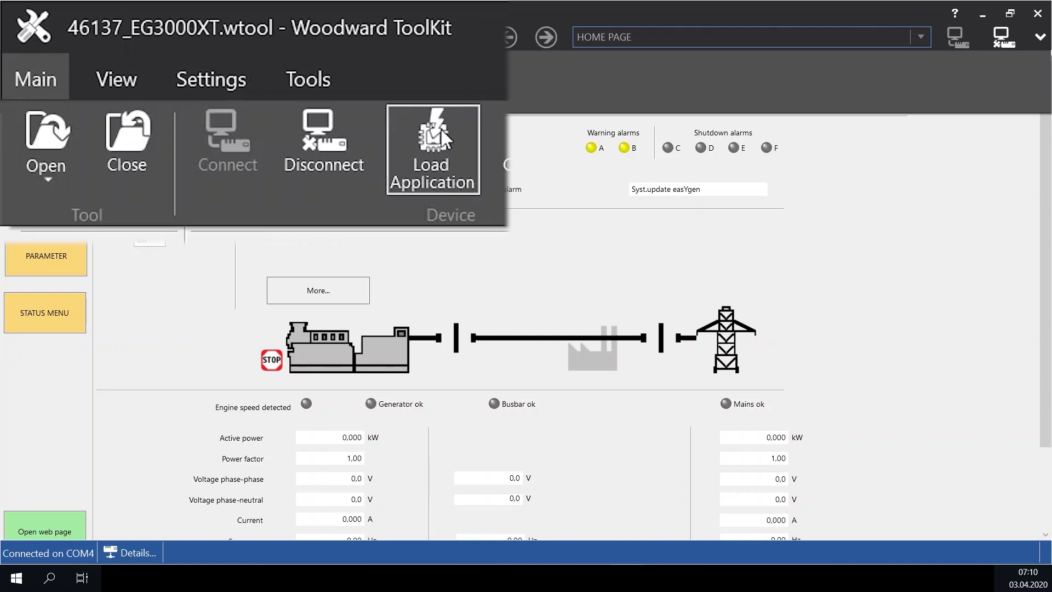
{"action": "left_click", "coordinate": [438, 143]}
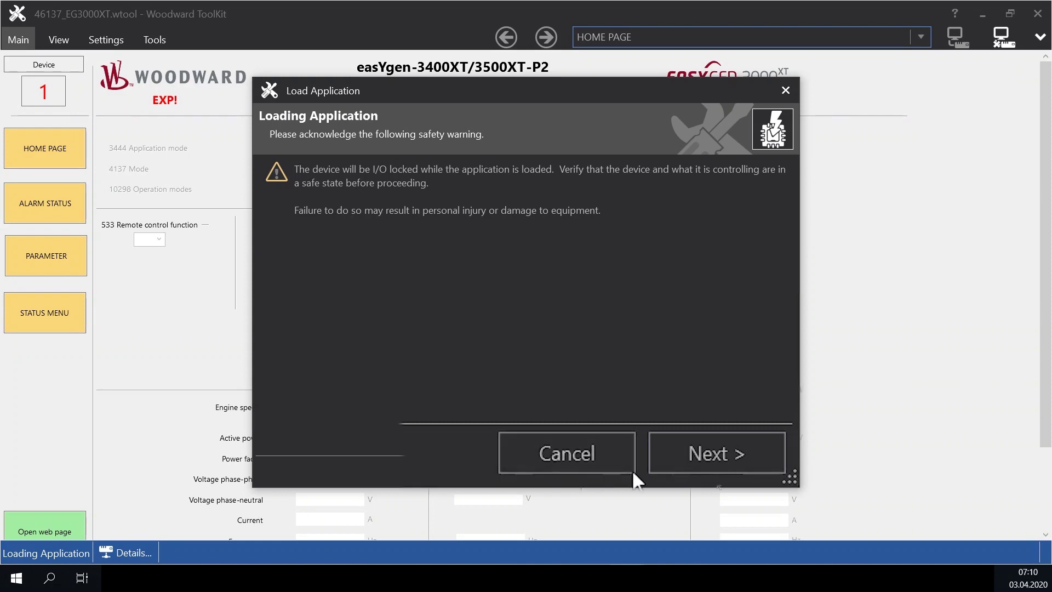
{"action": "left_click", "coordinate": [691, 458]}
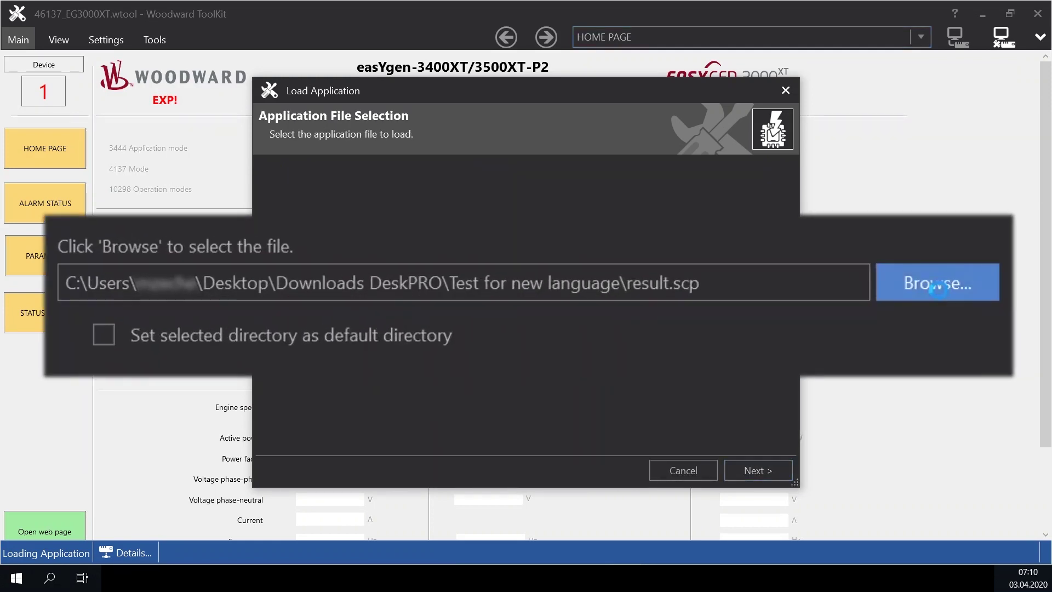
{"action": "left_click", "coordinate": [939, 291]}
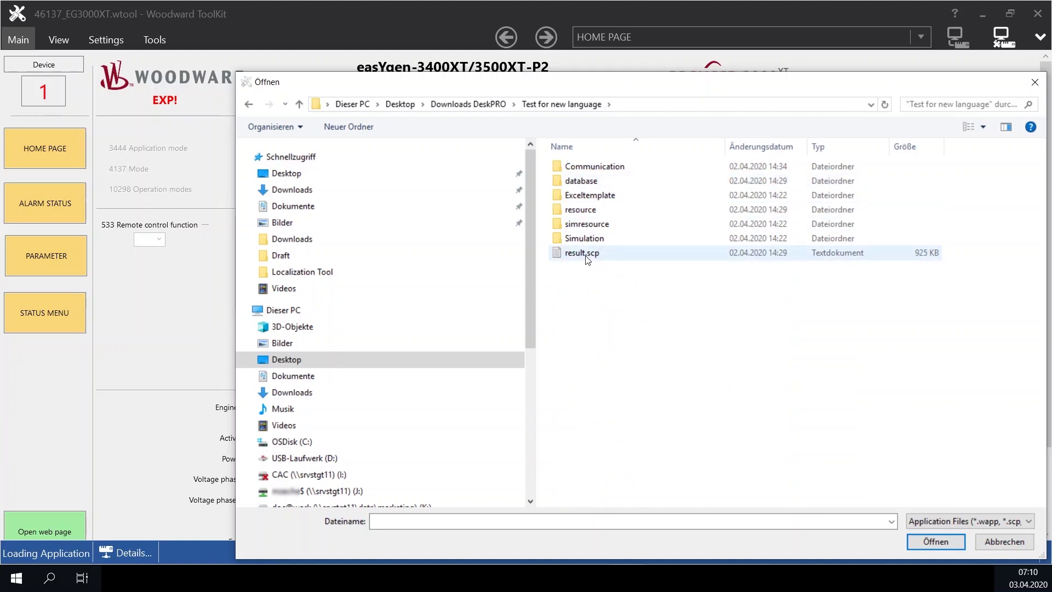
{"action": "left_click", "coordinate": [586, 254]}
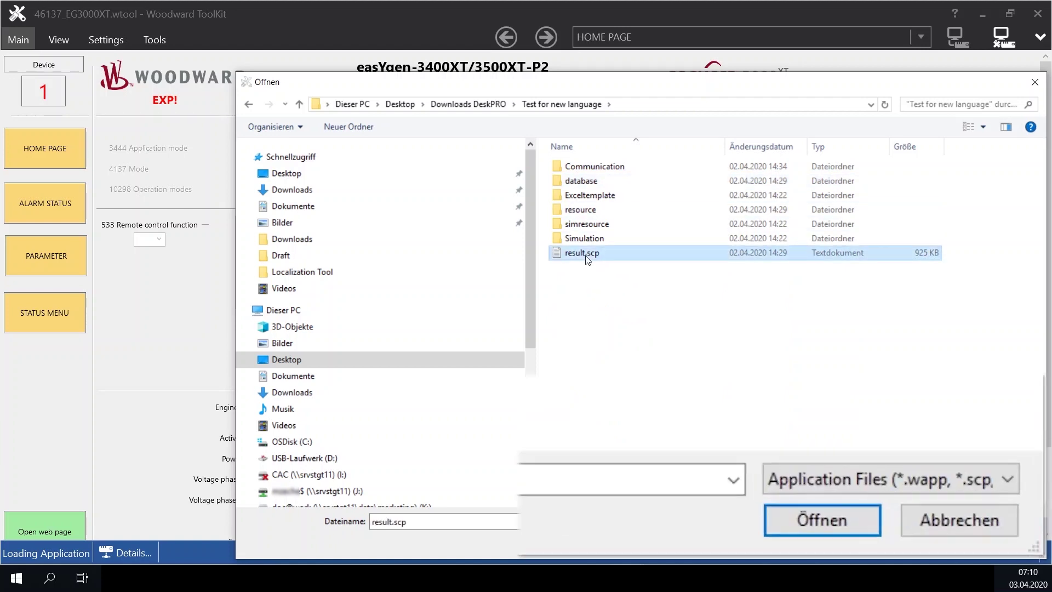
{"action": "left_click", "coordinate": [827, 527]}
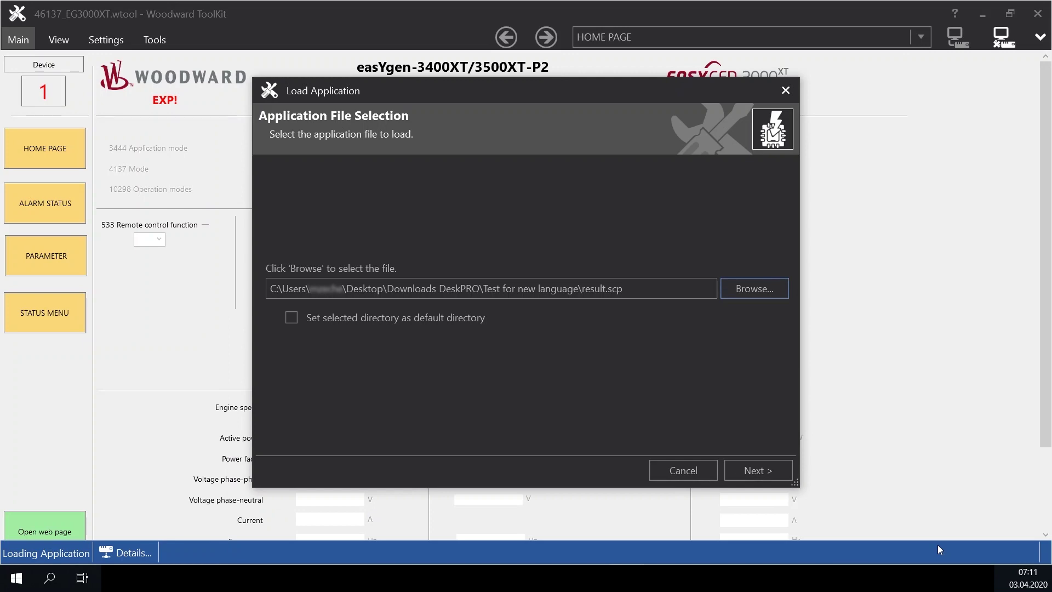
Load result.scp onto the easYgen without restoring settings, then close the finished wizard.
{"action": "left_click", "coordinate": [755, 471]}
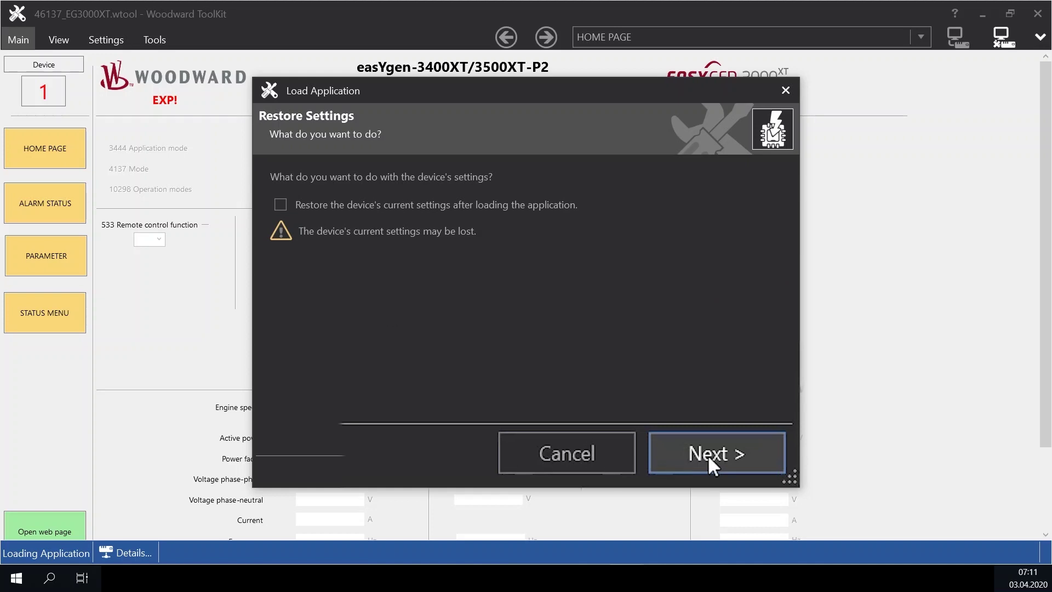
{"action": "left_click", "coordinate": [754, 473]}
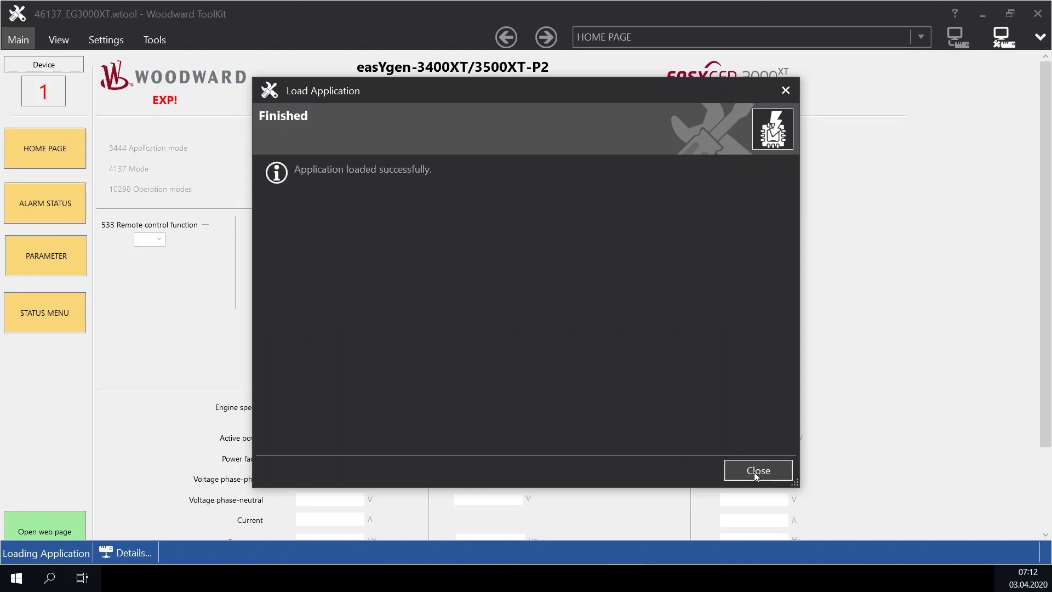
{"action": "left_click", "coordinate": [754, 473]}
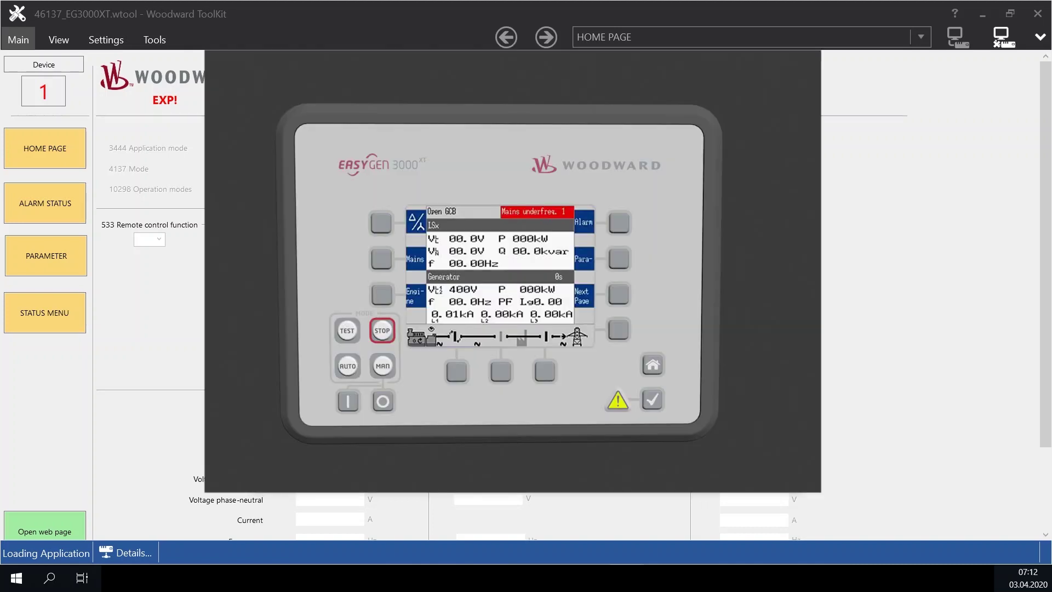